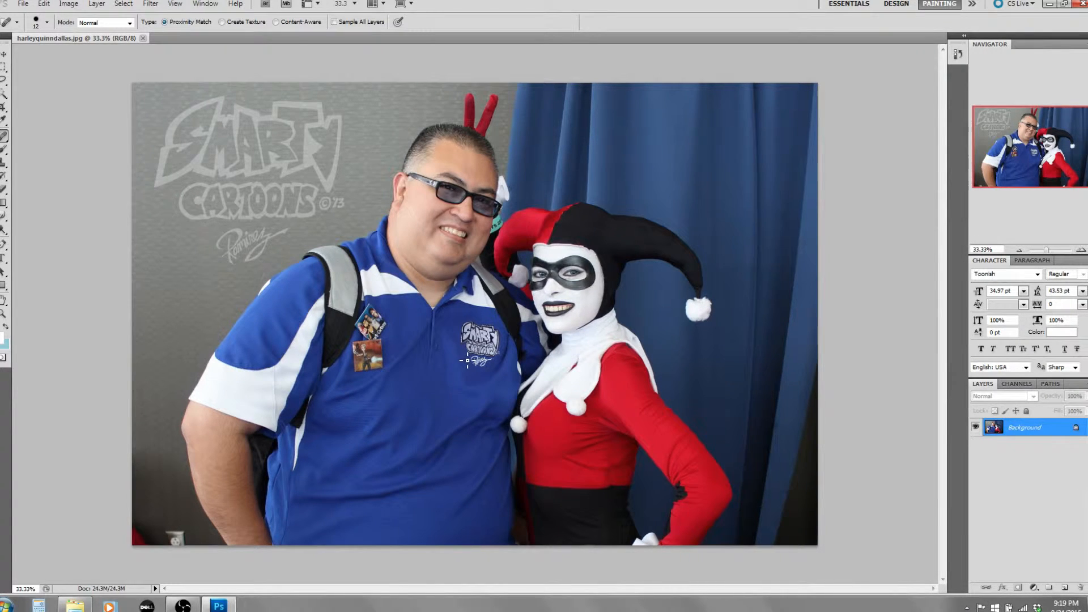
Remove the dark mole on the man's cheek beside his mouth with the Spot Healing Brush
click(5, 137)
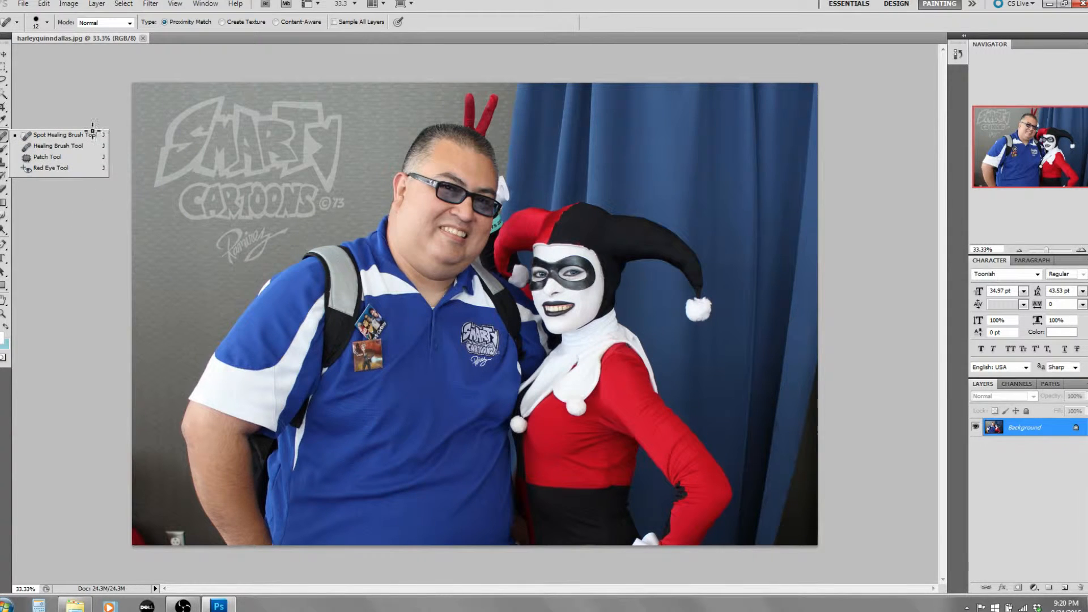
key(Escape)
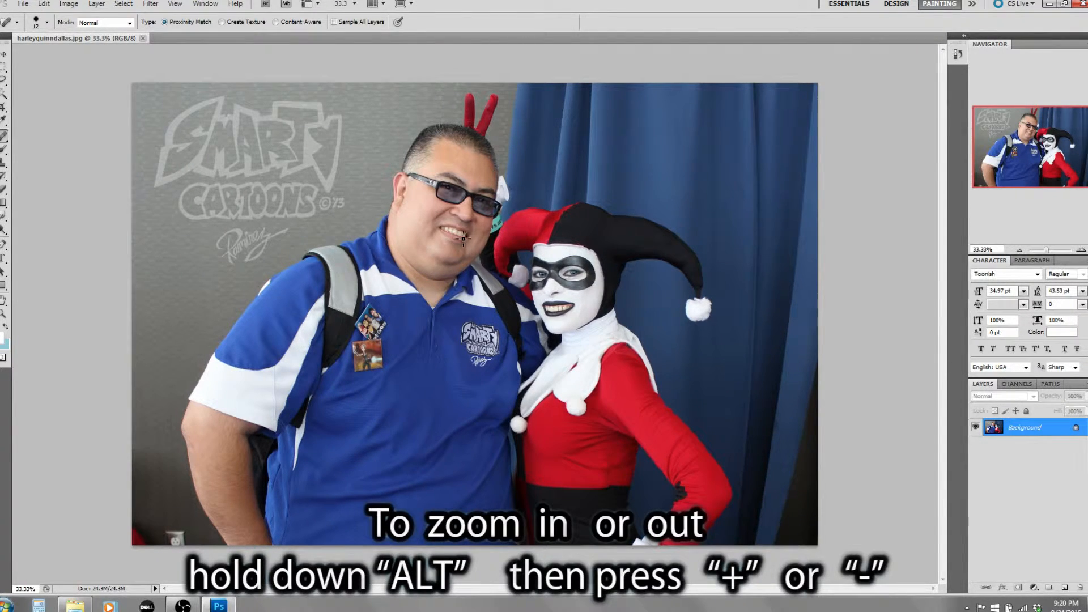
scroll(474, 237, up, 6)
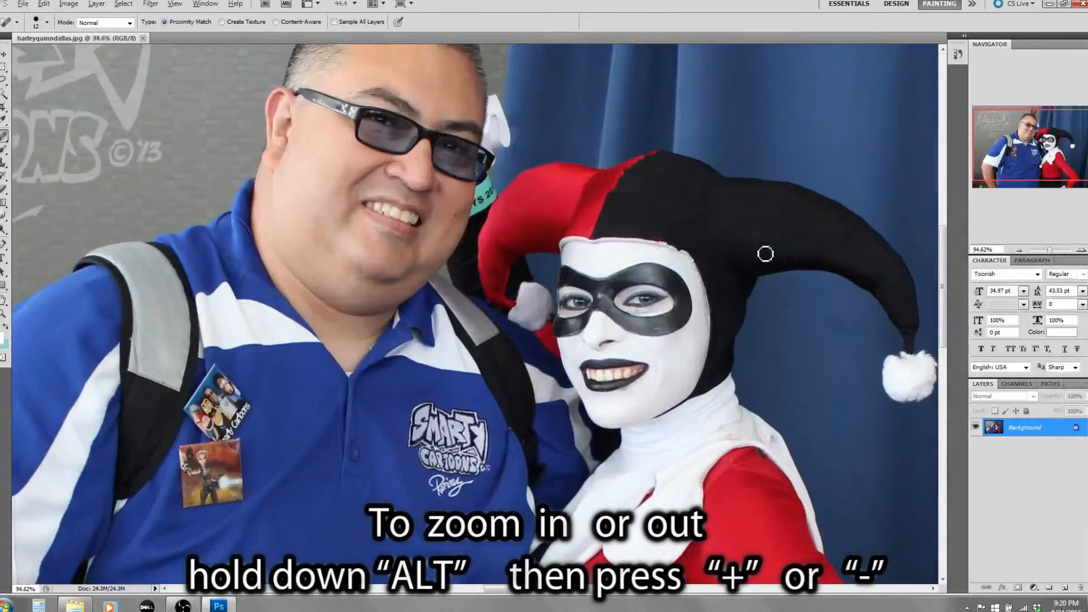
scroll(765, 253, up, 3)
drag(945, 308, 943, 289)
drag(609, 592, 583, 592)
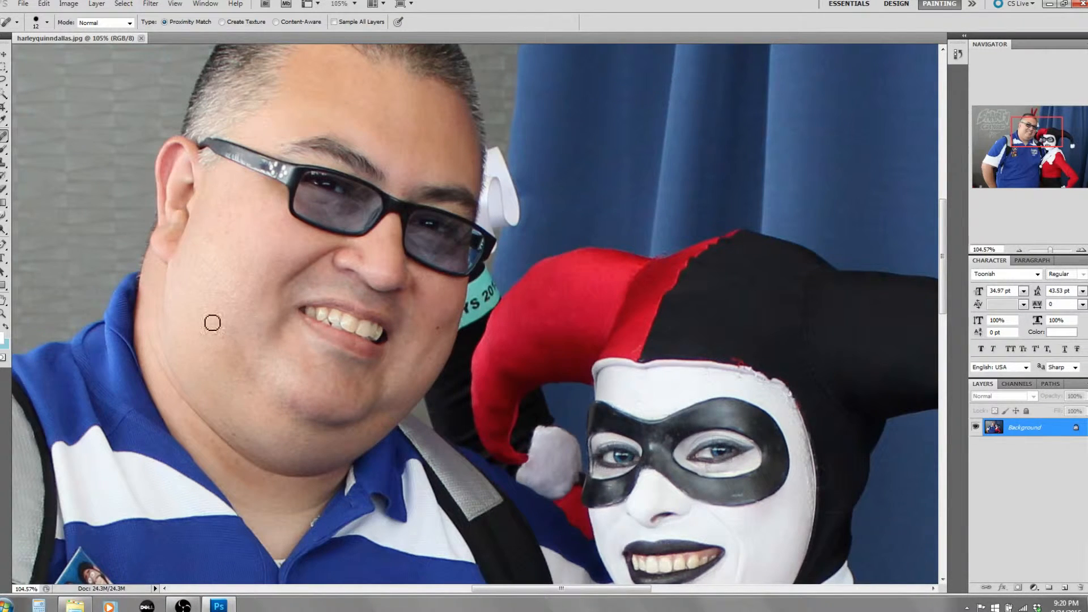
scroll(414, 250, up, 1)
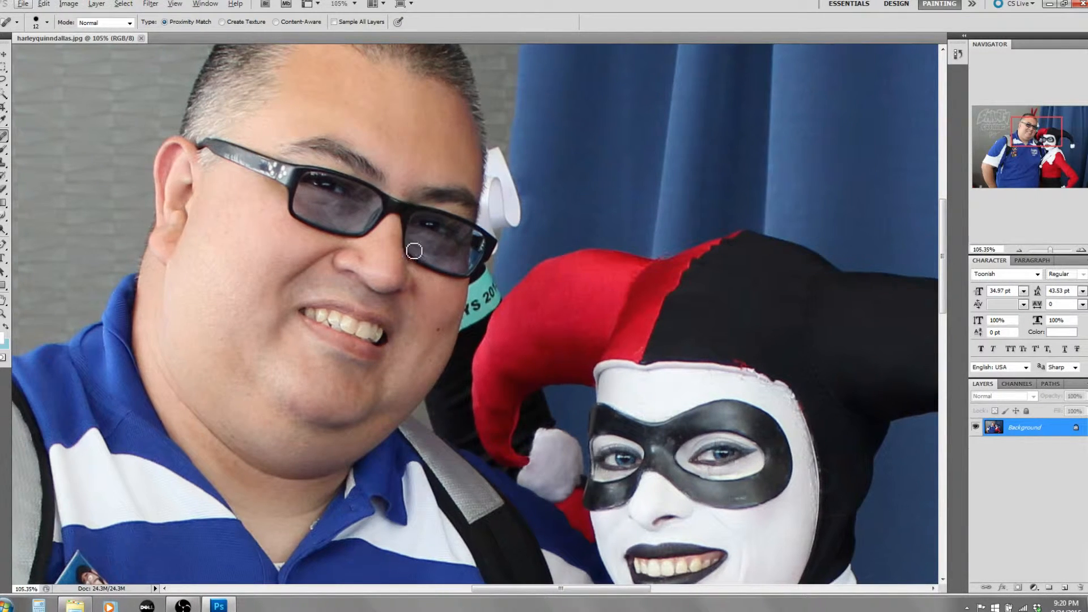
scroll(454, 334, up, 2)
click(445, 328)
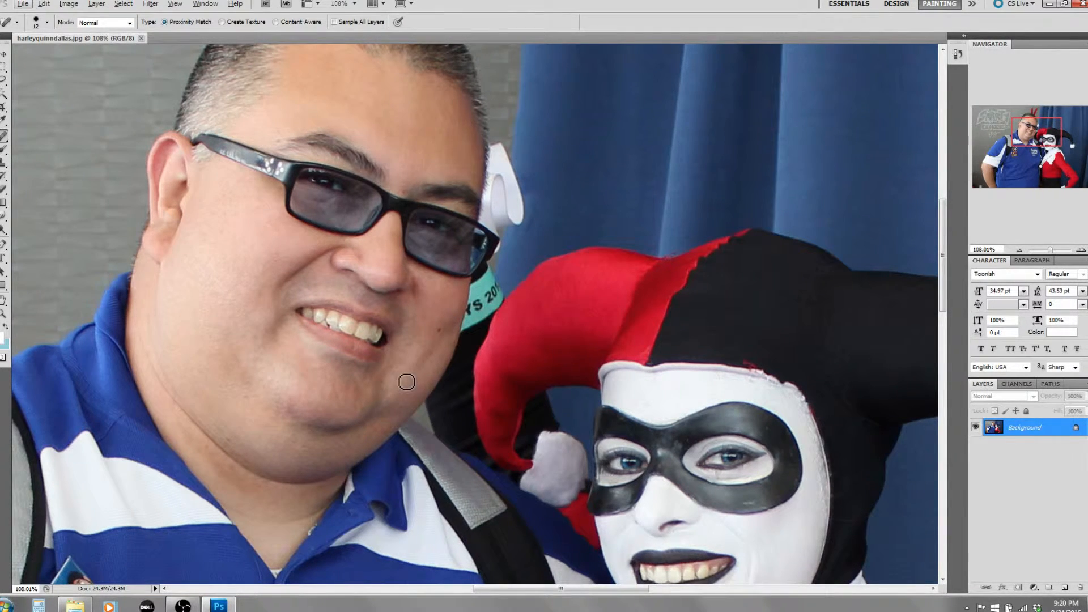
scroll(417, 391, down, 1)
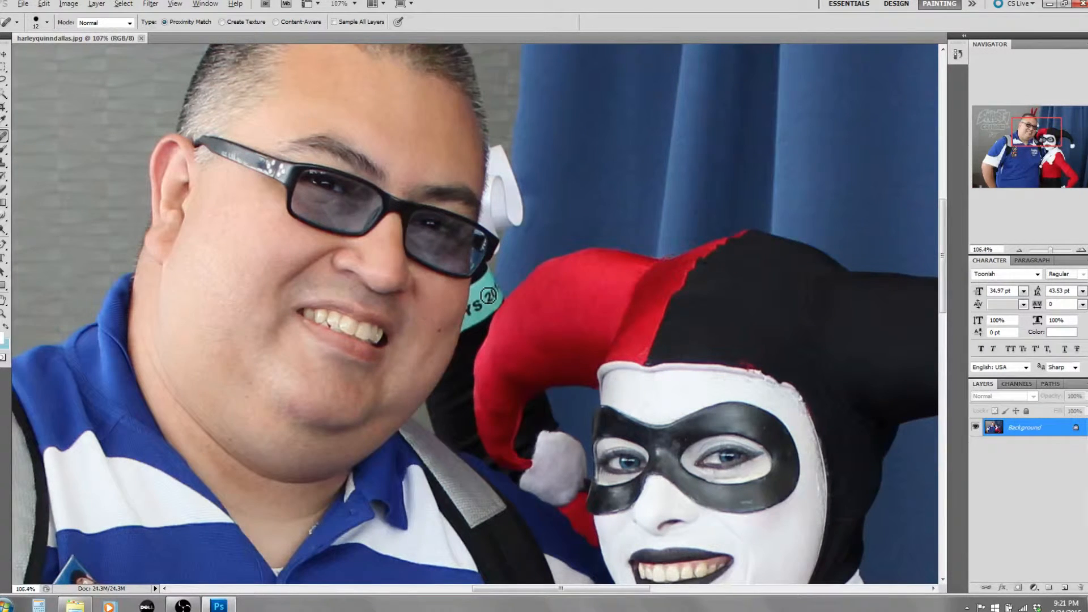
scroll(485, 297, down, 1)
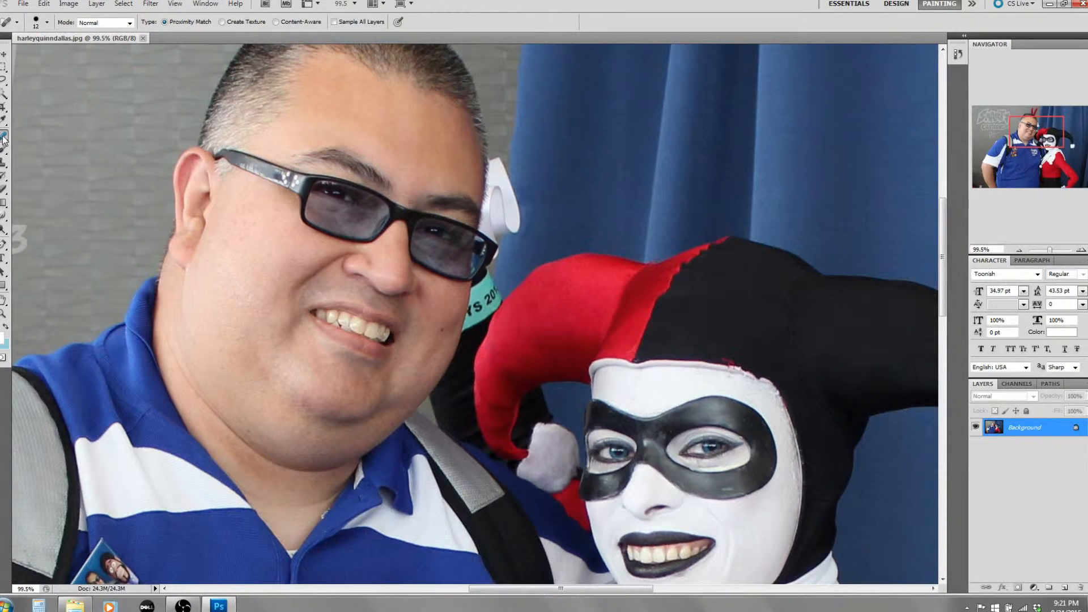
scroll(424, 285, up, 3)
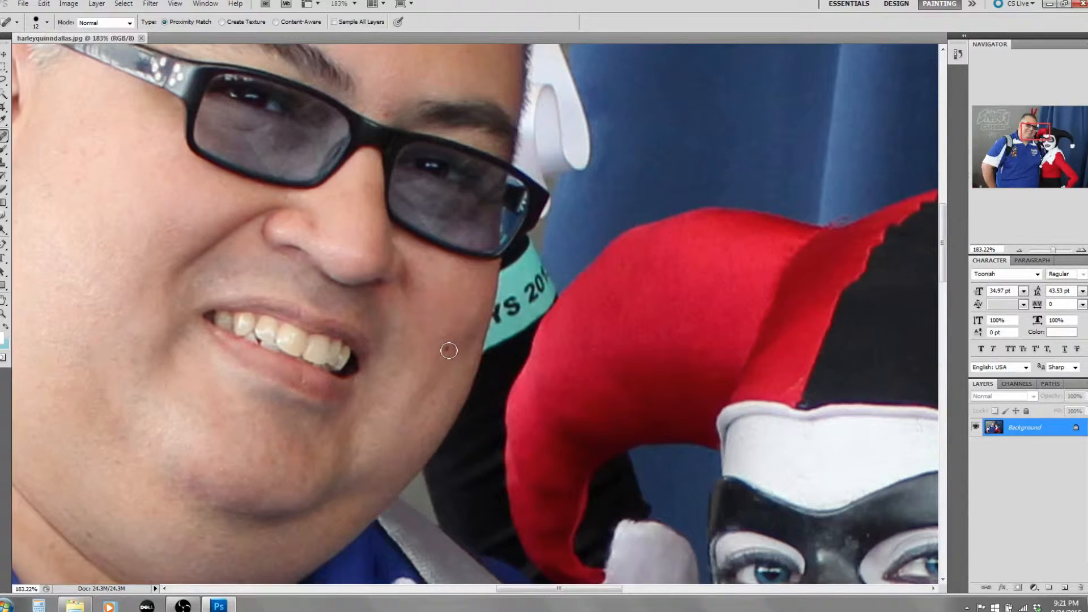
click(448, 351)
key(ctrl+z)
click(450, 347)
Heal the remaining small blemishes on the man's lower cheek, chin and jaw
click(434, 402)
click(362, 518)
click(120, 466)
click(90, 533)
scroll(311, 236, up, 1)
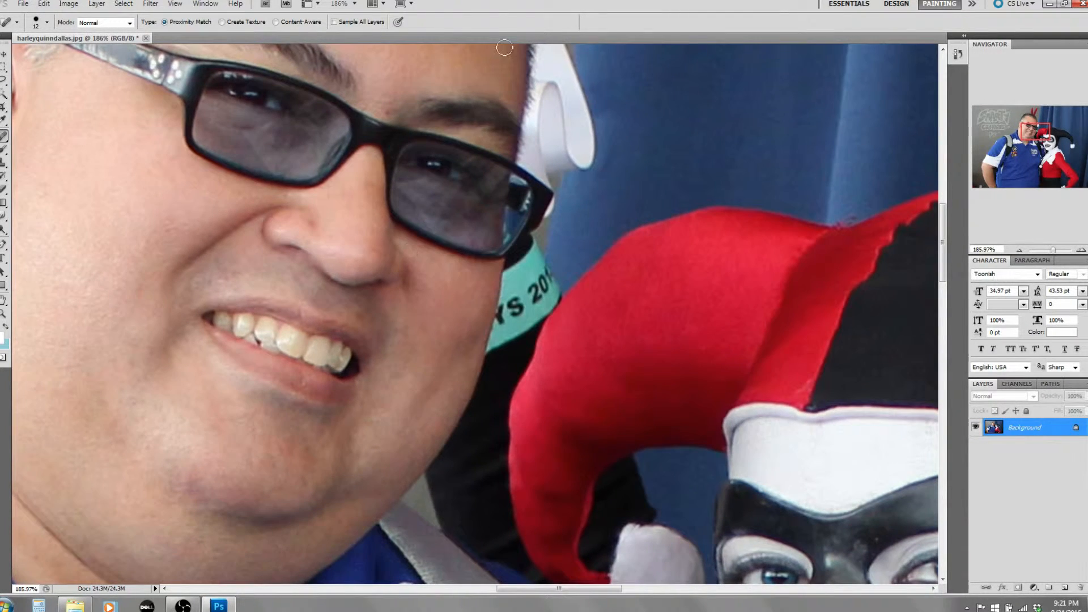
scroll(352, 245, up, 1)
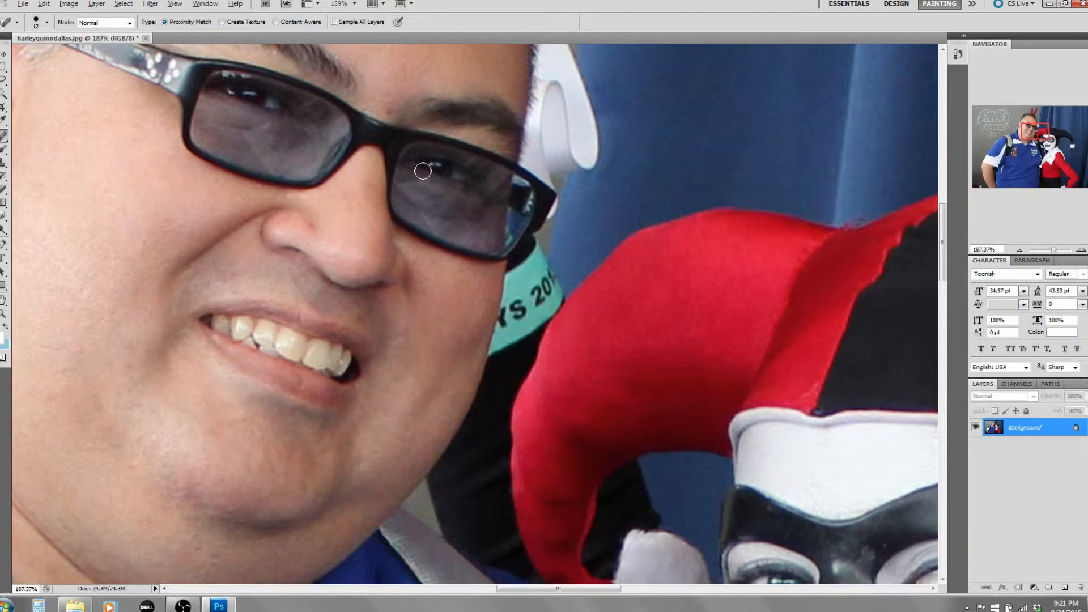
Heal the red spot between the man's eyebrows, just above the bridge of his glasses
scroll(451, 245, down, 6)
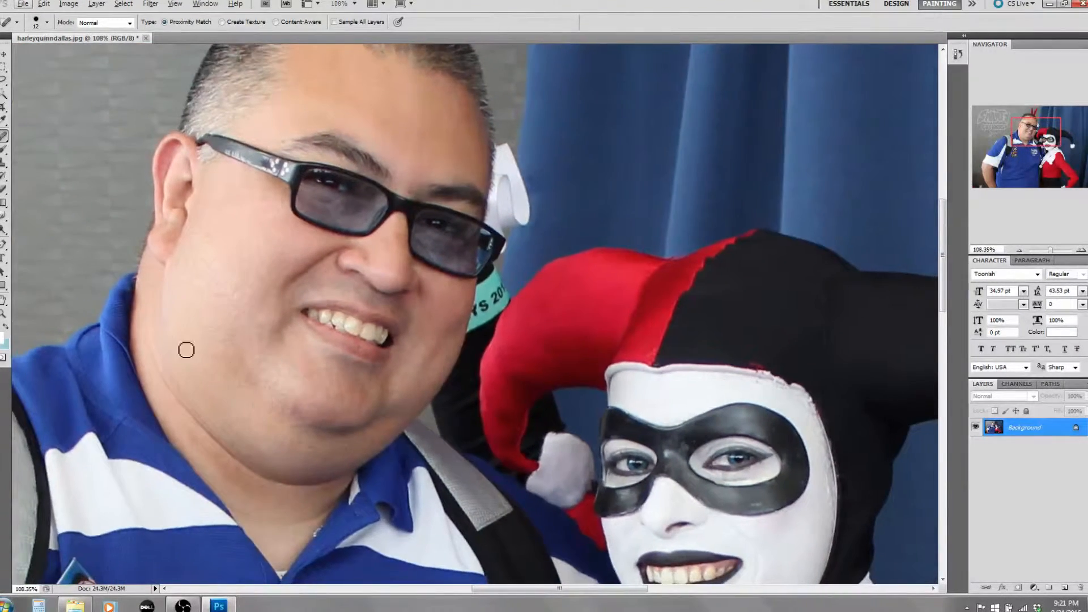
scroll(419, 141, up, 3)
scroll(457, 151, up, 10)
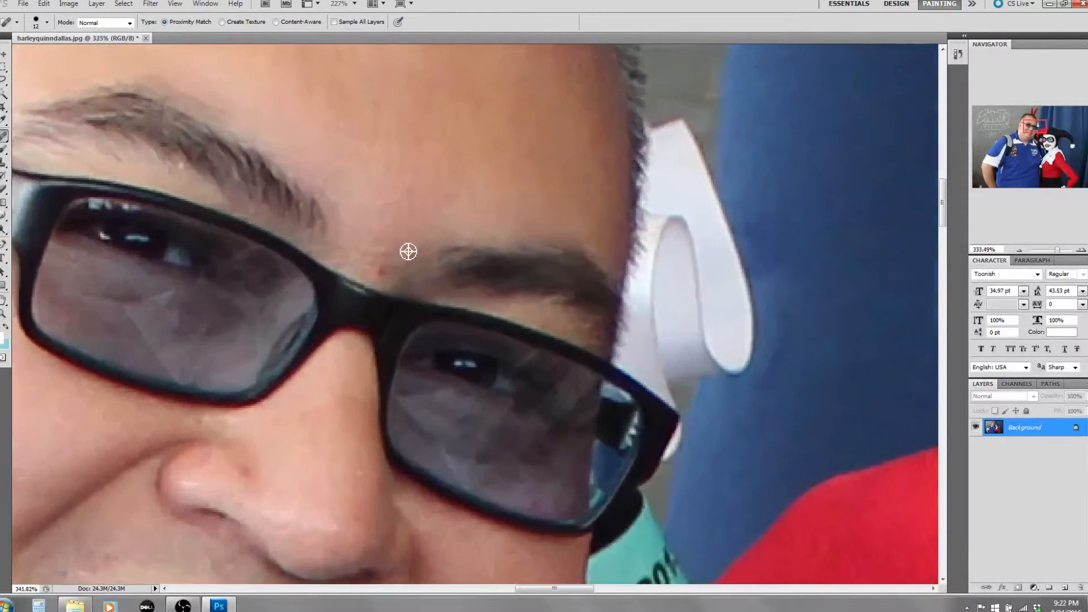
scroll(408, 251, up, 1)
click(376, 274)
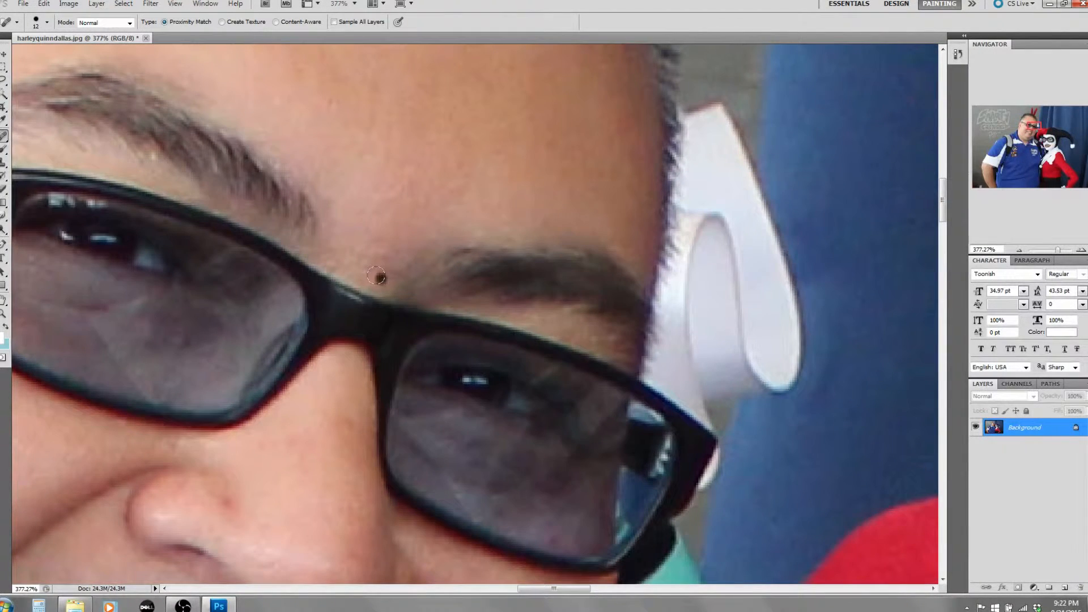
click(384, 277)
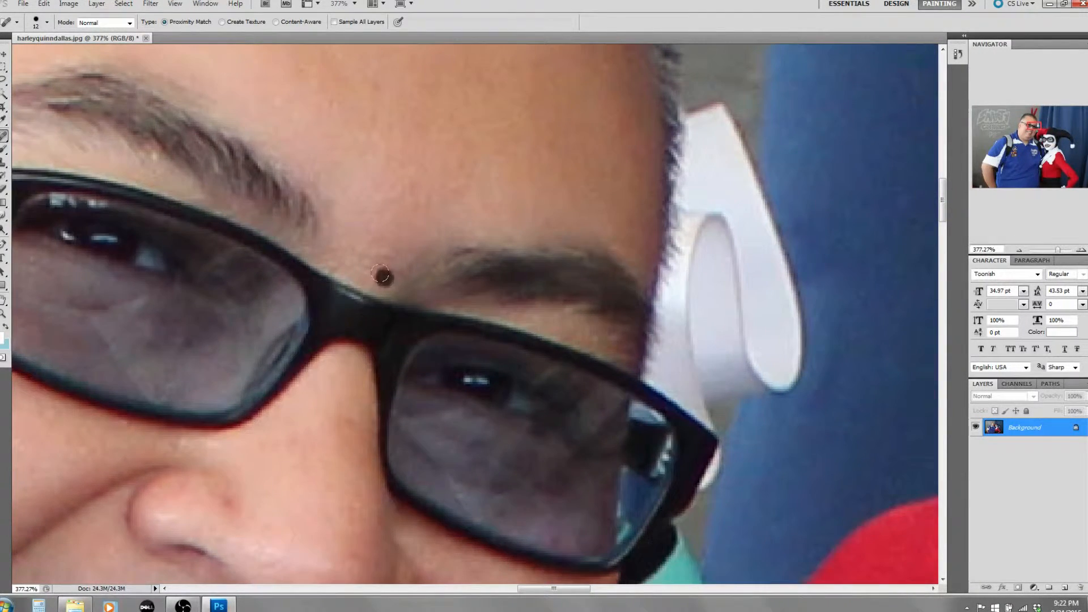
scroll(508, 148, down, 1)
scroll(507, 148, down, 5)
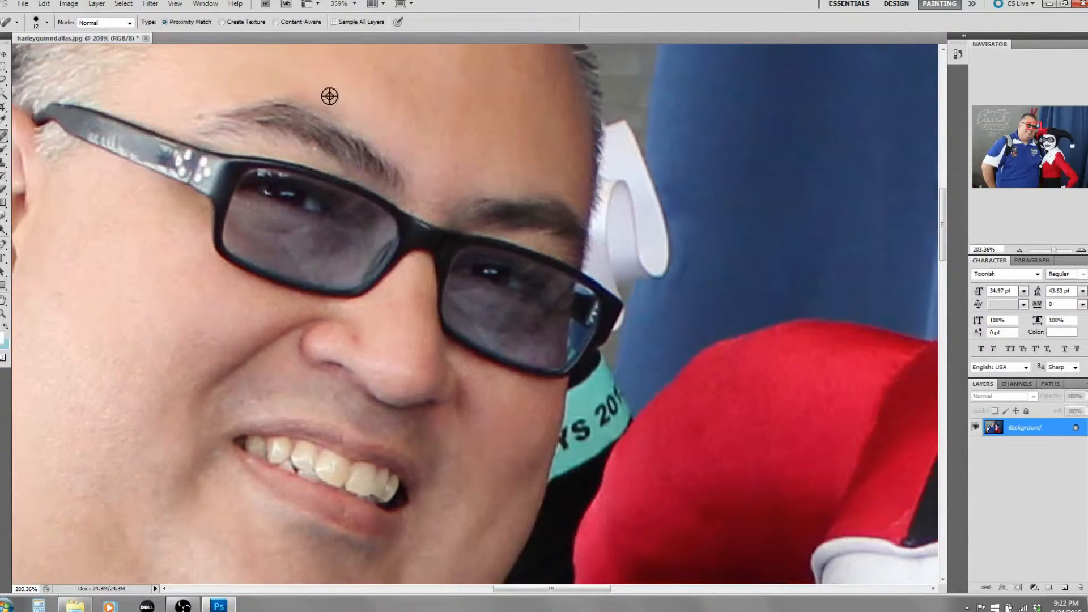
Heal the blemish on the man's forehead above his eyebrows
click(394, 104)
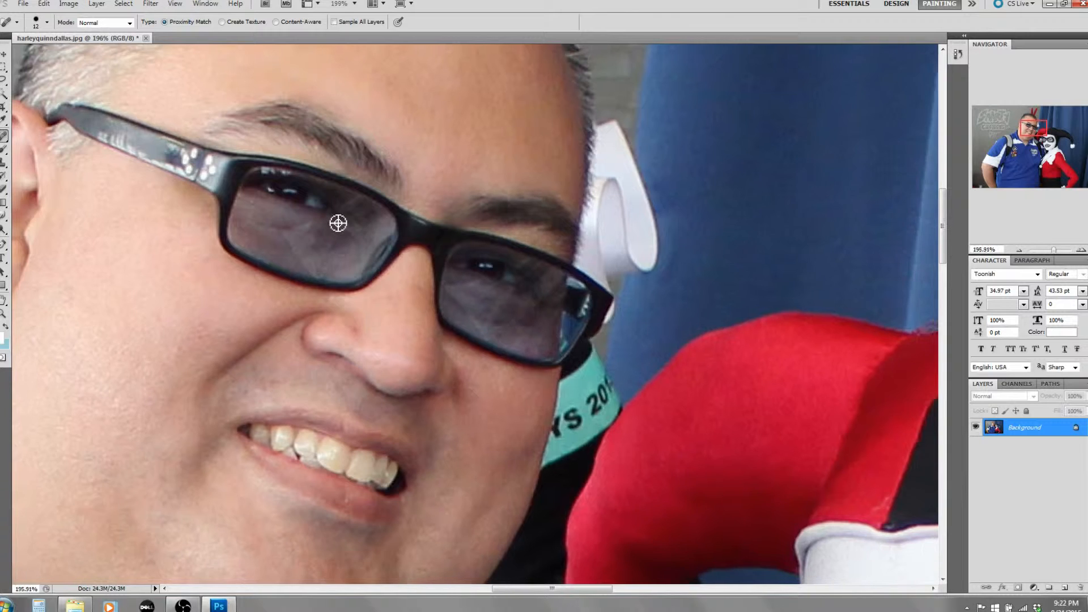
scroll(450, 149, down, 3)
scroll(468, 193, down, 1)
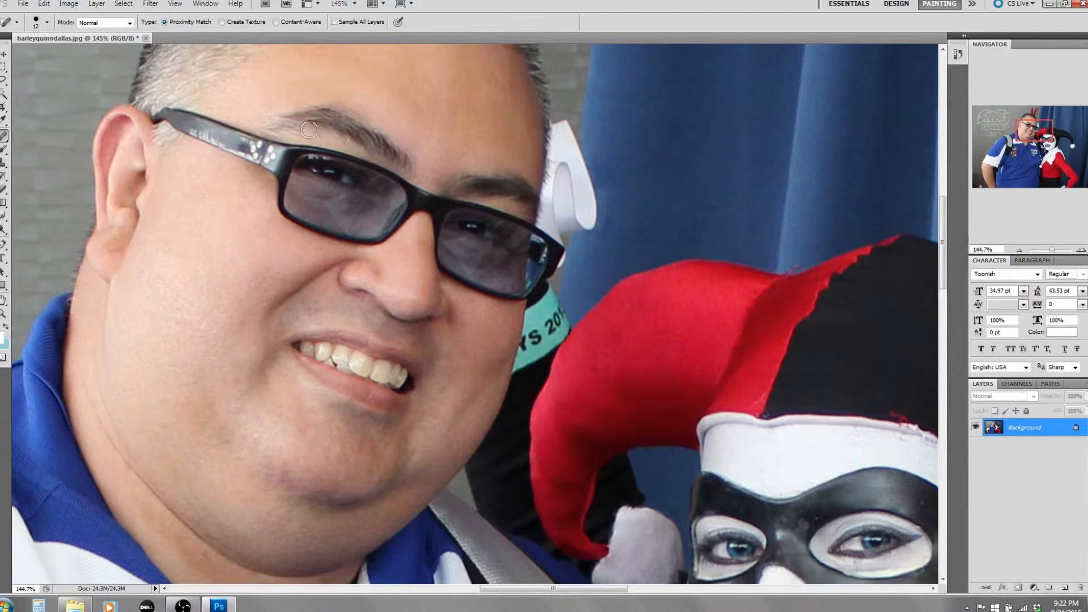
scroll(323, 282, down, 2)
scroll(477, 224, down, 4)
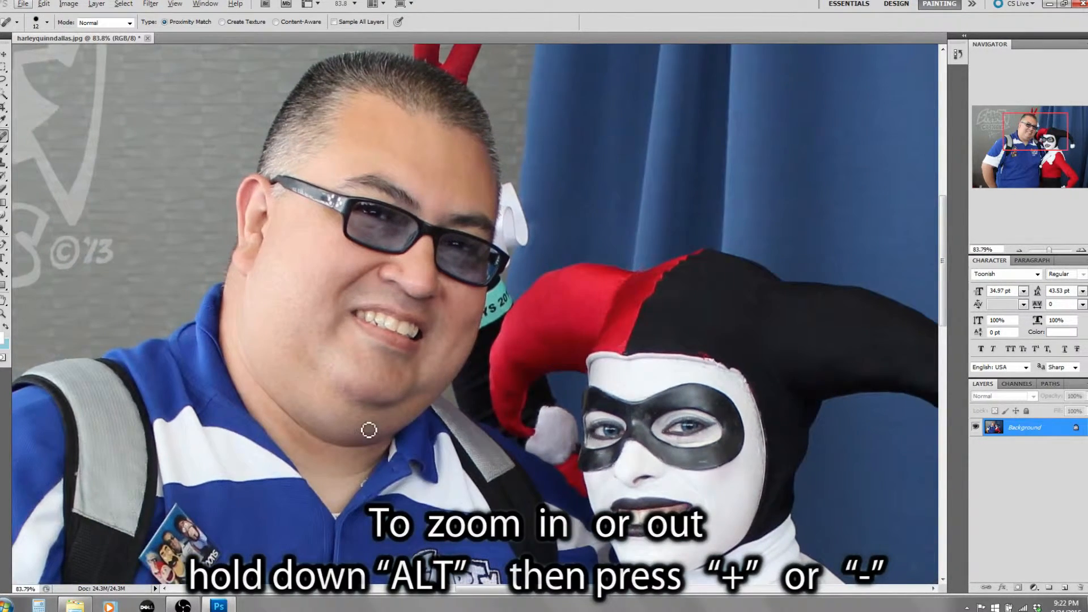
scroll(369, 431, down, 2)
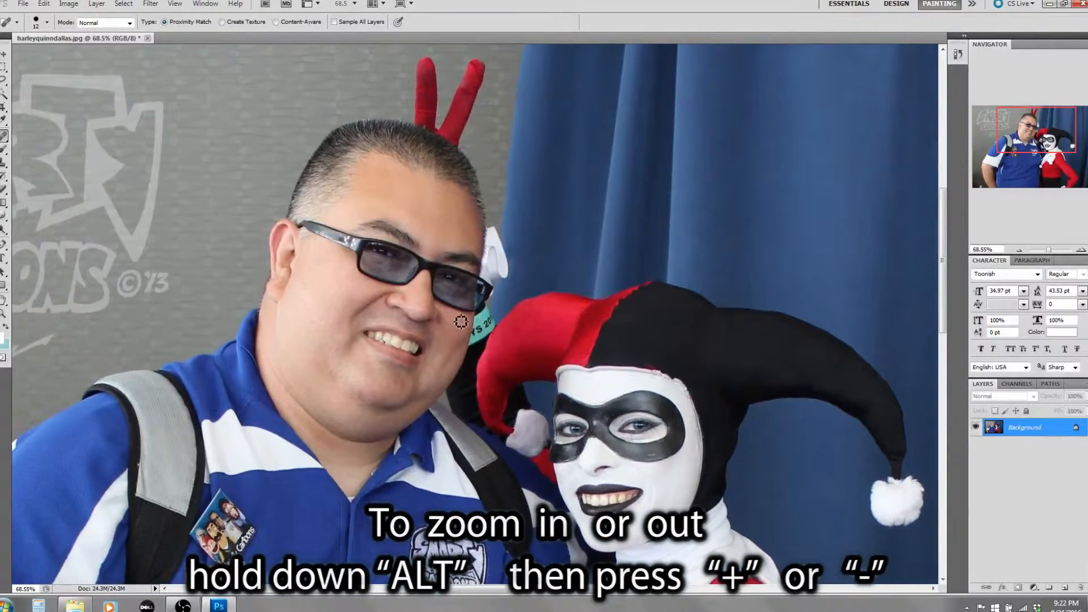
scroll(397, 383, down, 1)
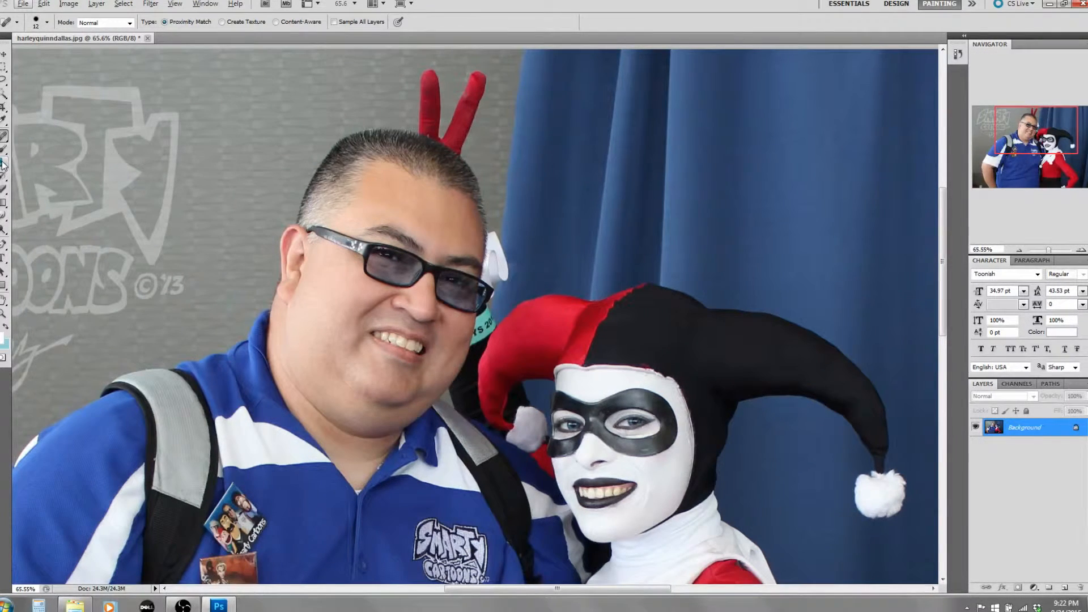
Switch to the Clone Stamp with a 10 px brush for retouching the woman's black mask
drag(3, 164, 41, 164)
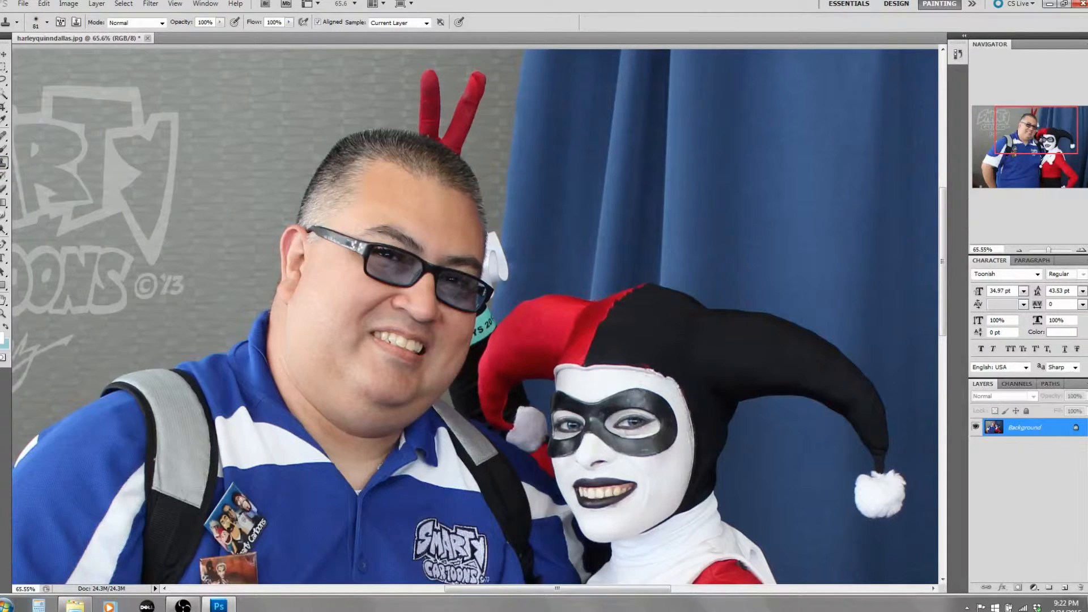
scroll(629, 453, up, 5)
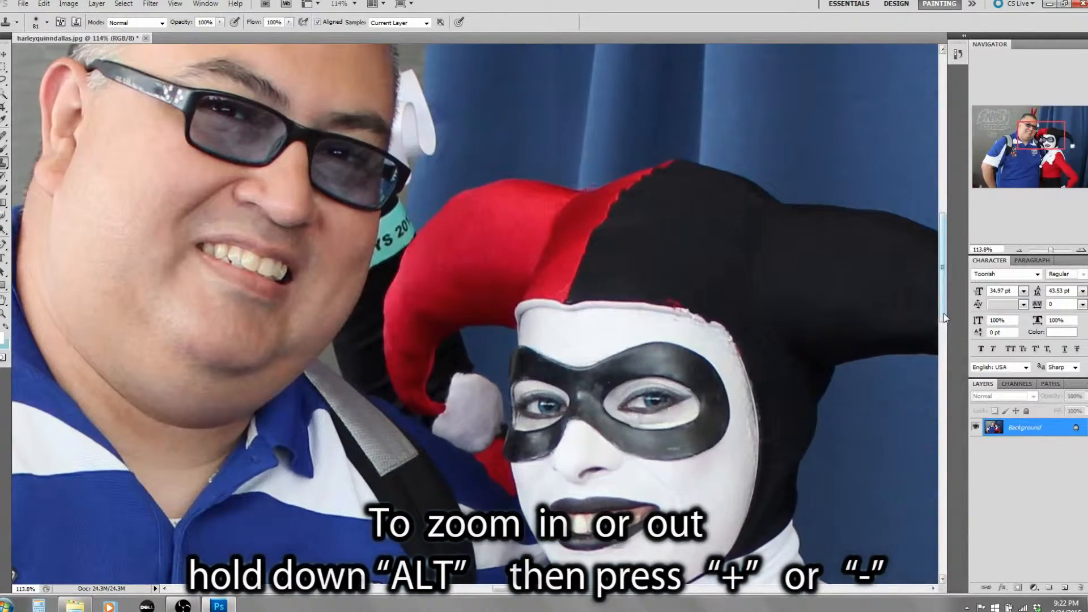
scroll(943, 311, up, 2)
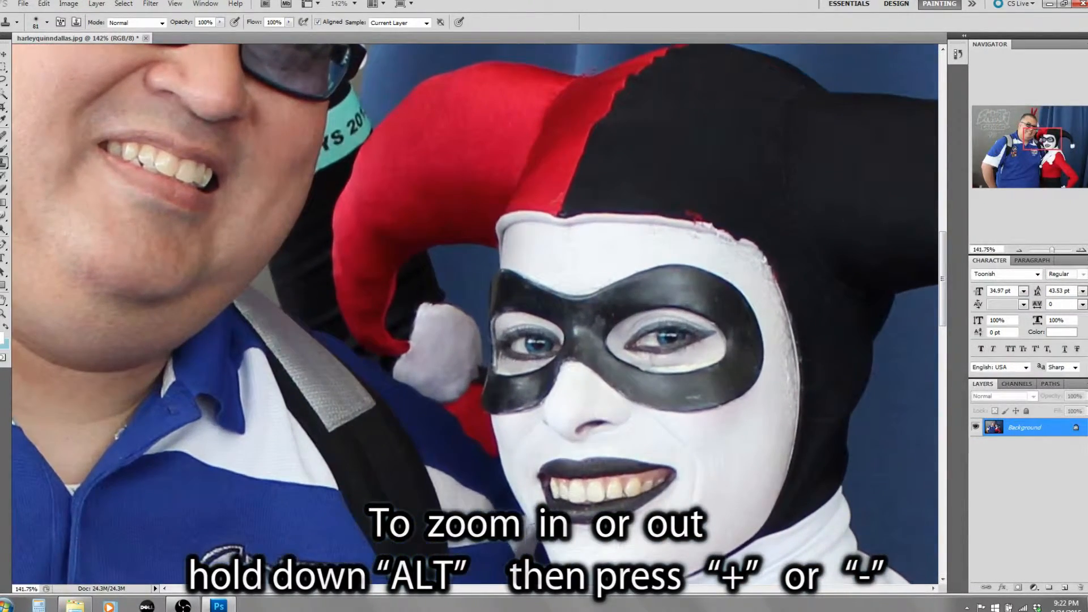
drag(544, 590, 563, 592)
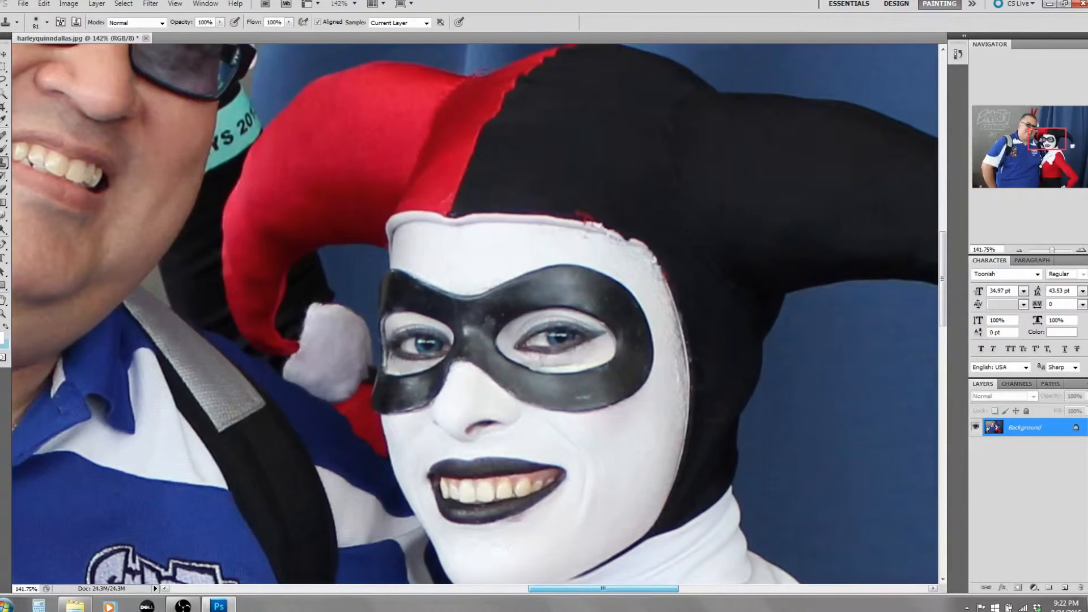
drag(943, 311, 944, 318)
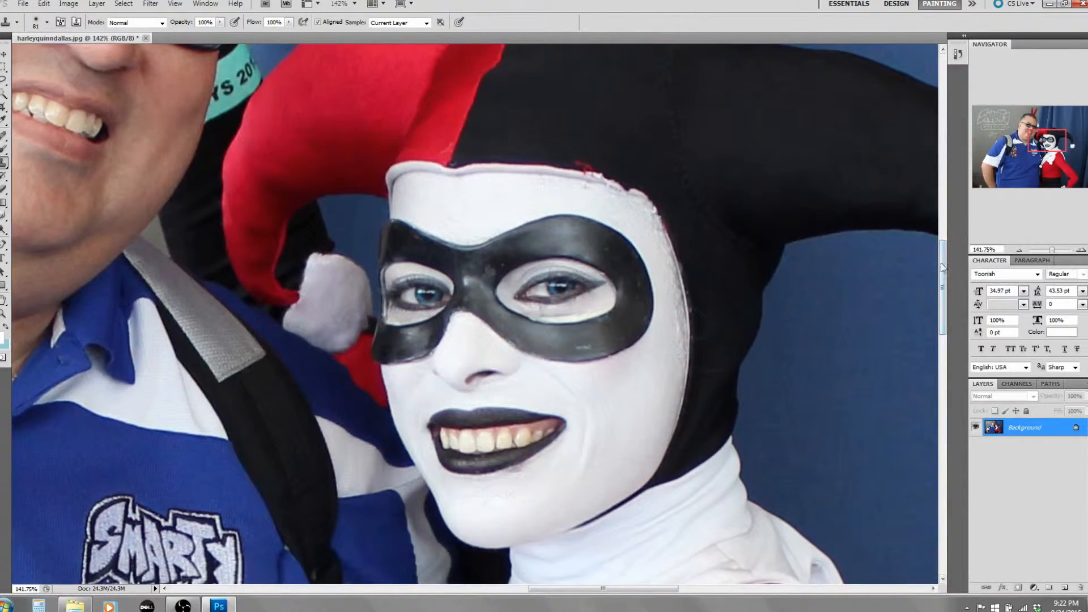
scroll(656, 377, up, 4)
scroll(576, 321, up, 2)
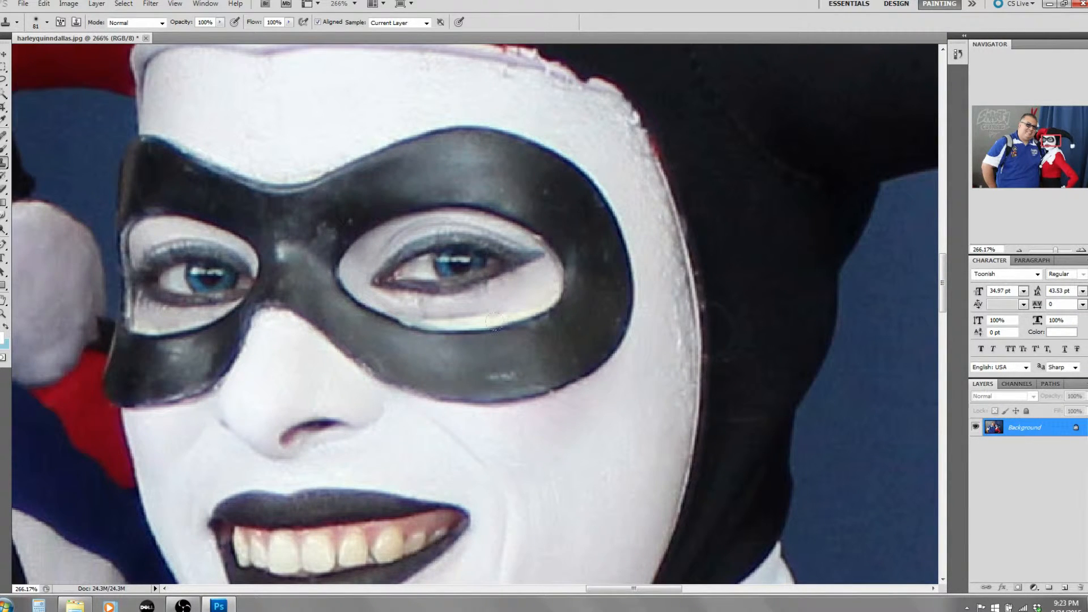
key(Caps_Lock)
key(Caps_Lock)
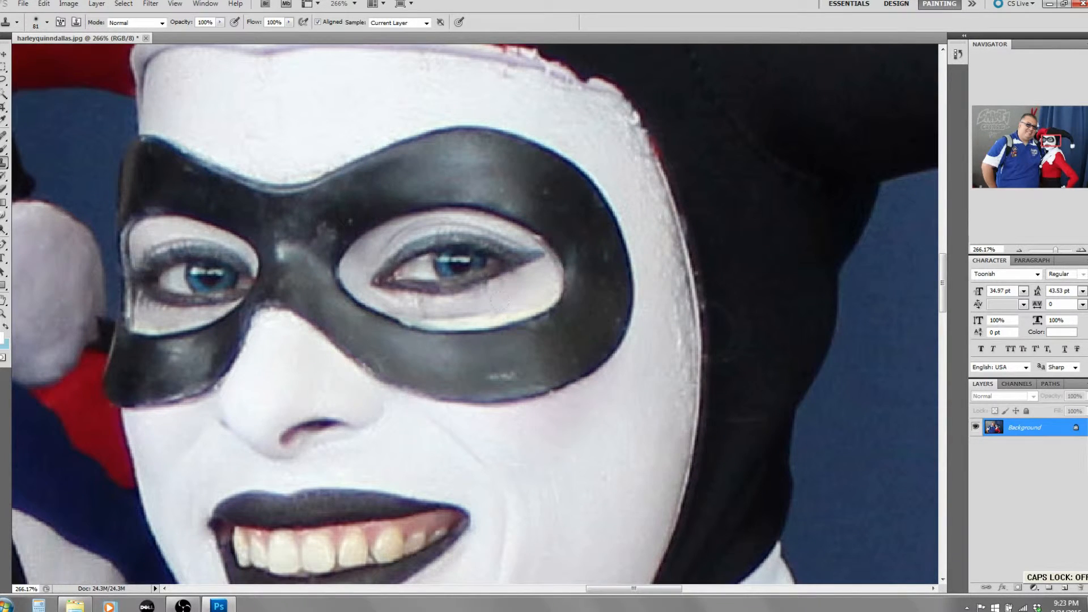
click(37, 23)
drag(30, 54, 11, 54)
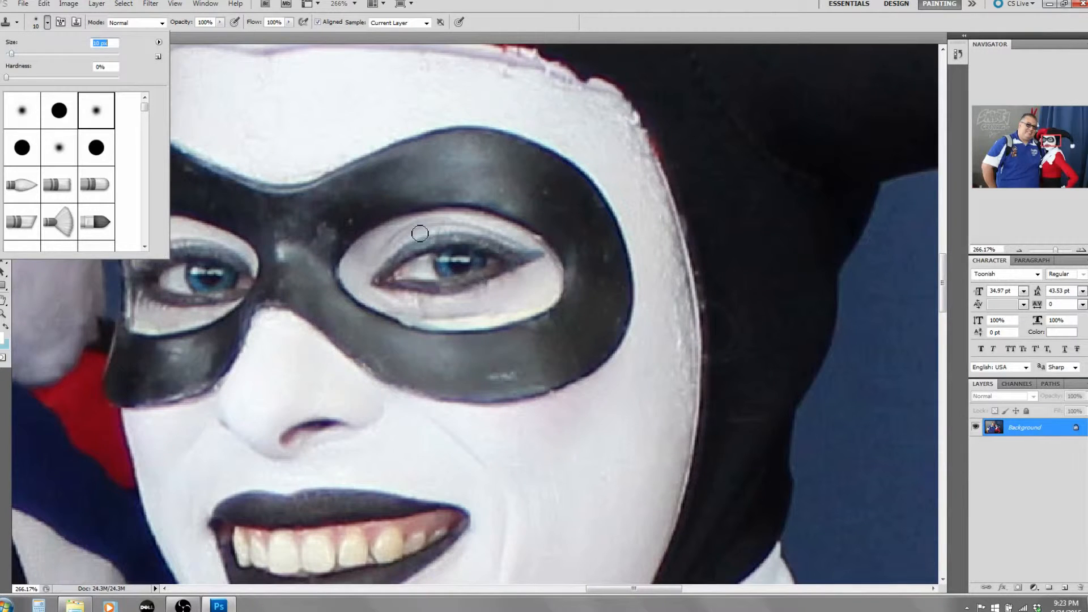
click(478, 29)
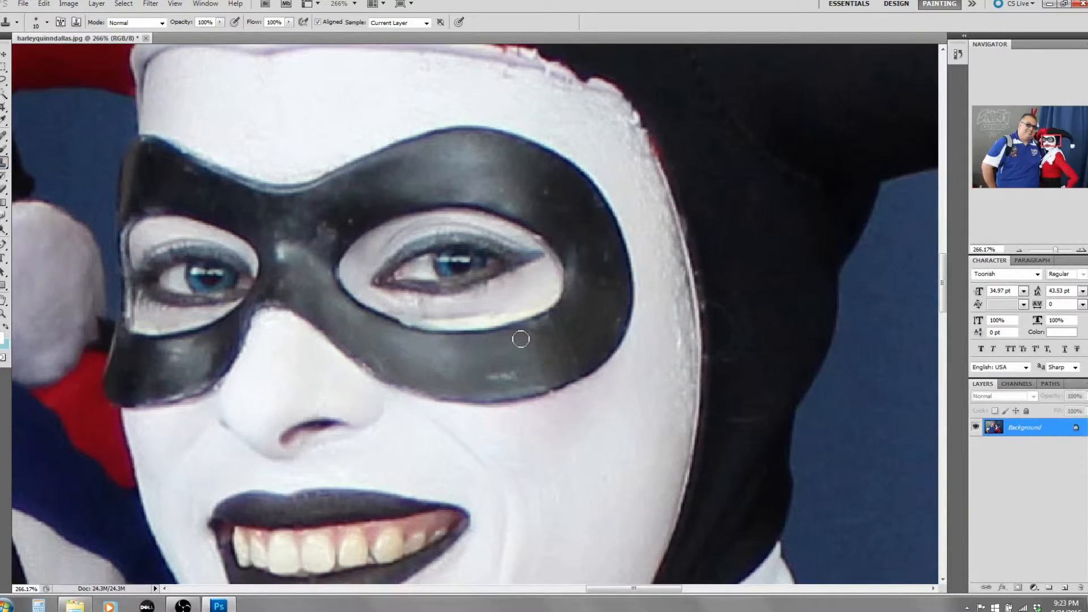
Clone clean mask texture over the light scuff marks below the eye opening near the mask's lower edge
alt+click(497, 377)
click(506, 375)
key(ctrl+z)
drag(518, 376, 516, 378)
drag(516, 379, 506, 376)
drag(494, 377, 522, 368)
Heal the small light speck on the mask above the outer eye corner using a smaller Spot Healing Brush
click(3, 137)
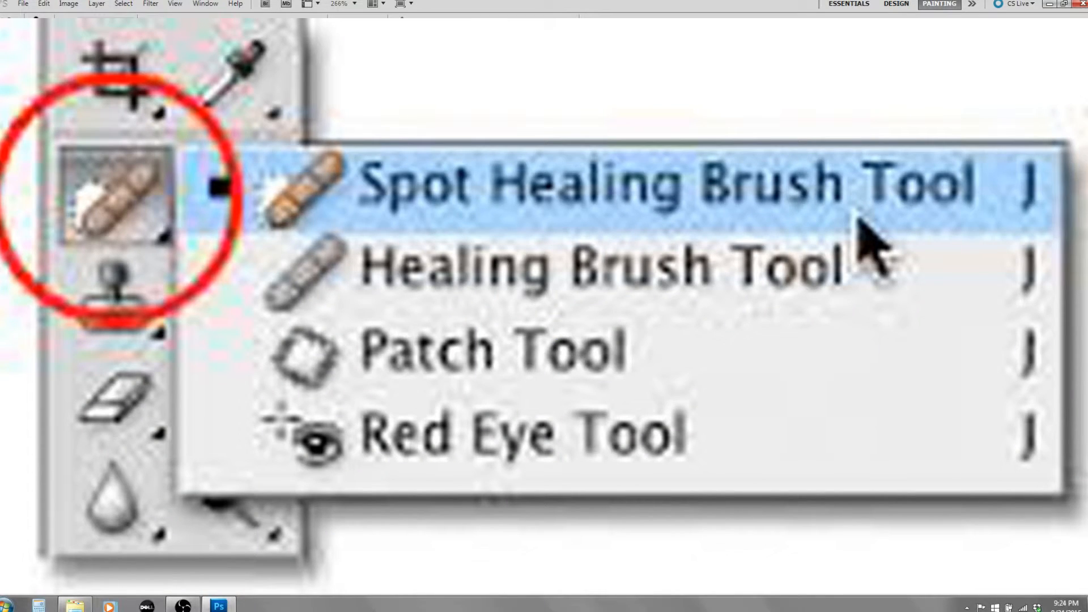
click(36, 28)
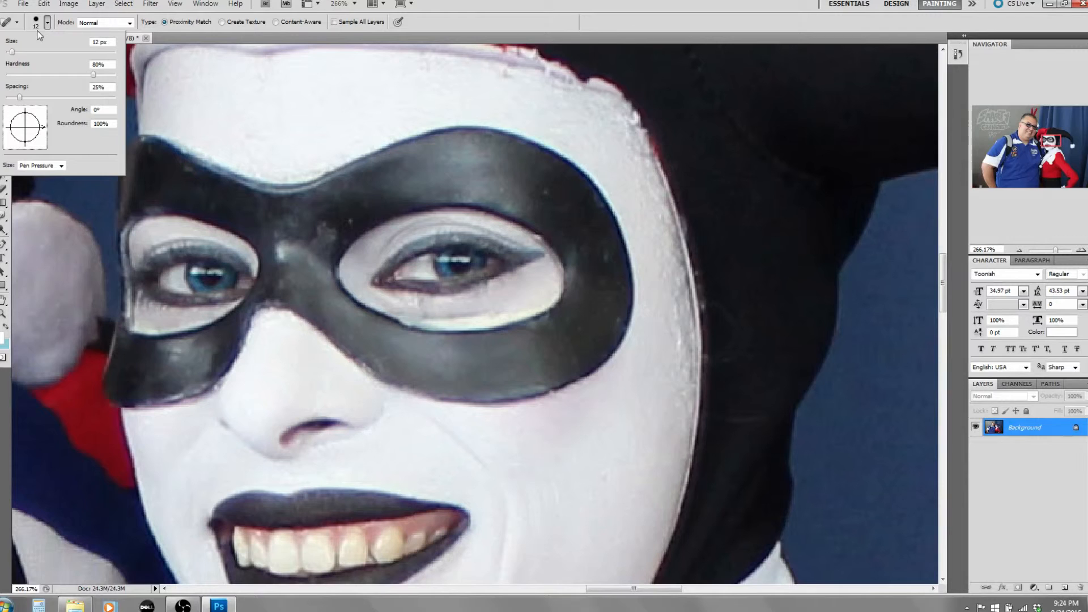
drag(14, 53, 10, 53)
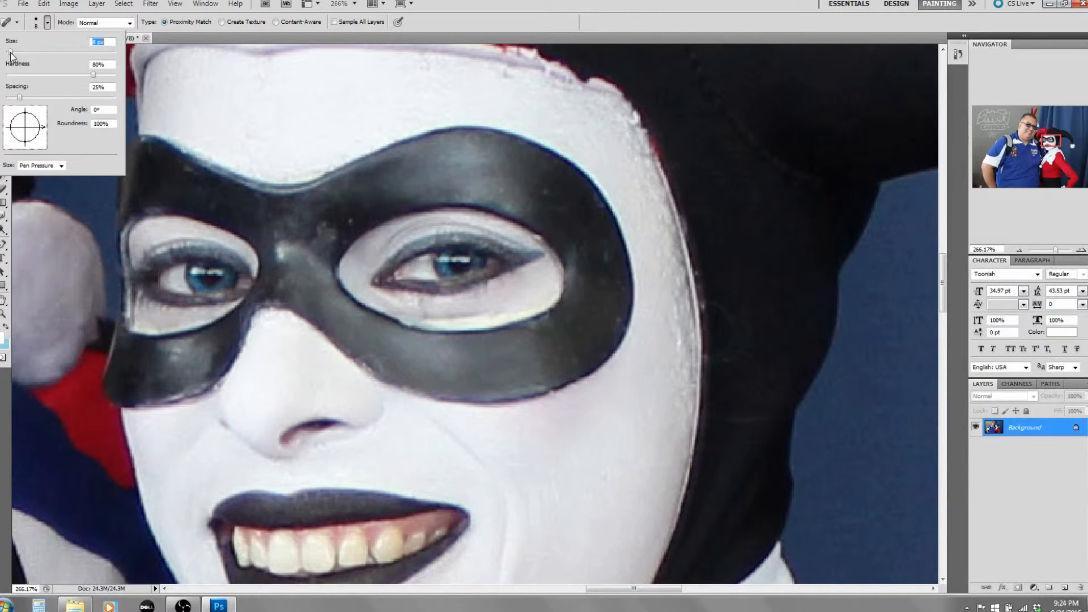
click(548, 193)
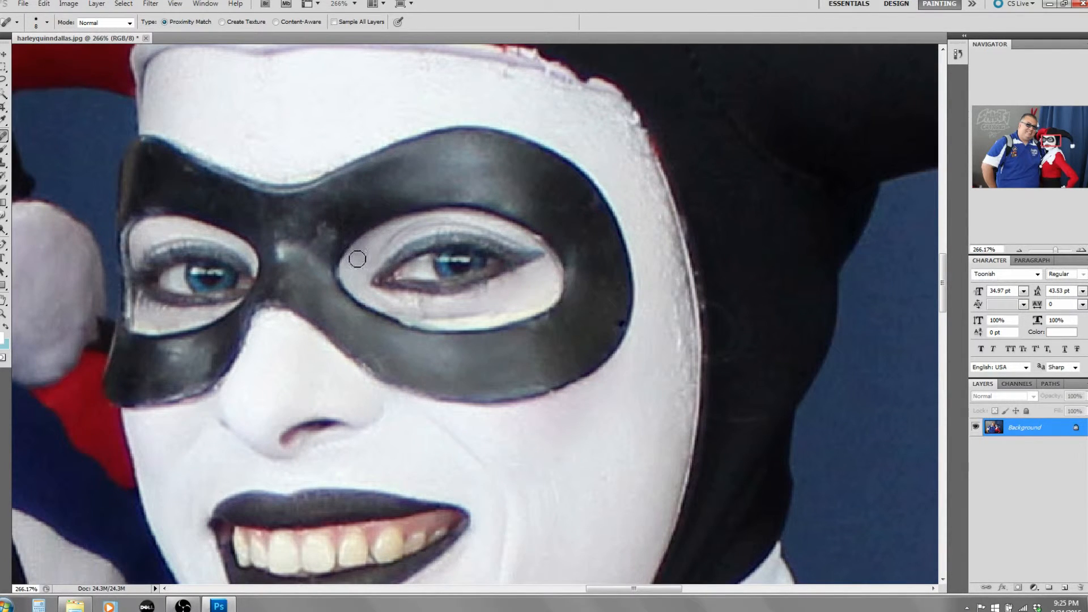
Clone clean black mask texture over the scuff marks on the mask's bridge beside the inner eye corner using the Clone Stamp
click(4, 163)
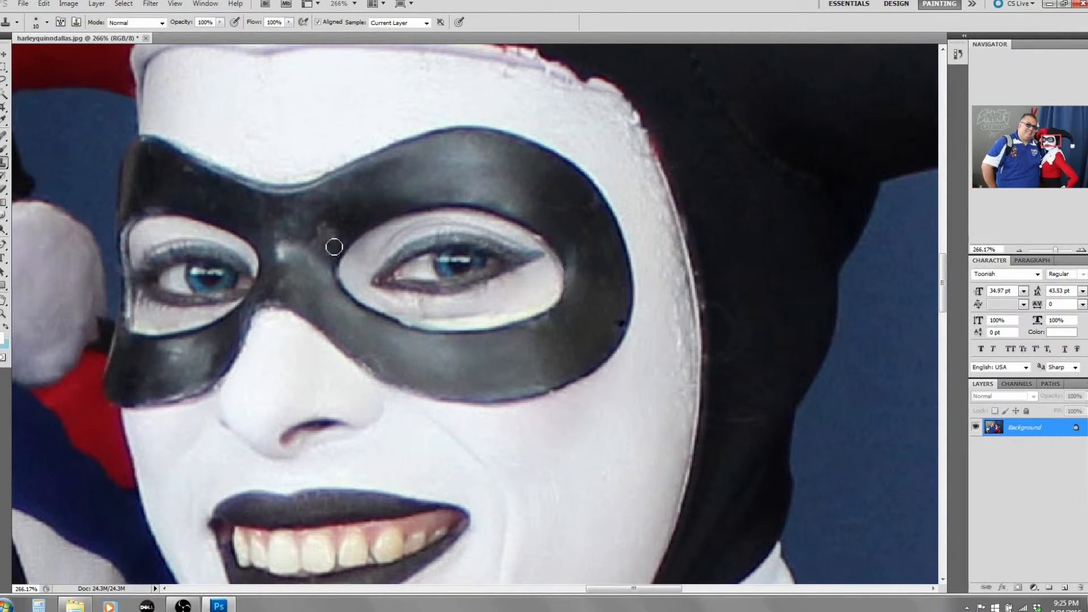
mouse_move(337, 235)
mouse_down()
mouse_move(320, 238)
mouse_move(338, 233)
mouse_up()
drag(309, 243, 333, 239)
click(376, 237)
drag(340, 238, 324, 234)
mouse_move(325, 234)
mouse_down()
mouse_move(331, 250)
mouse_move(315, 243)
mouse_move(323, 236)
mouse_up()
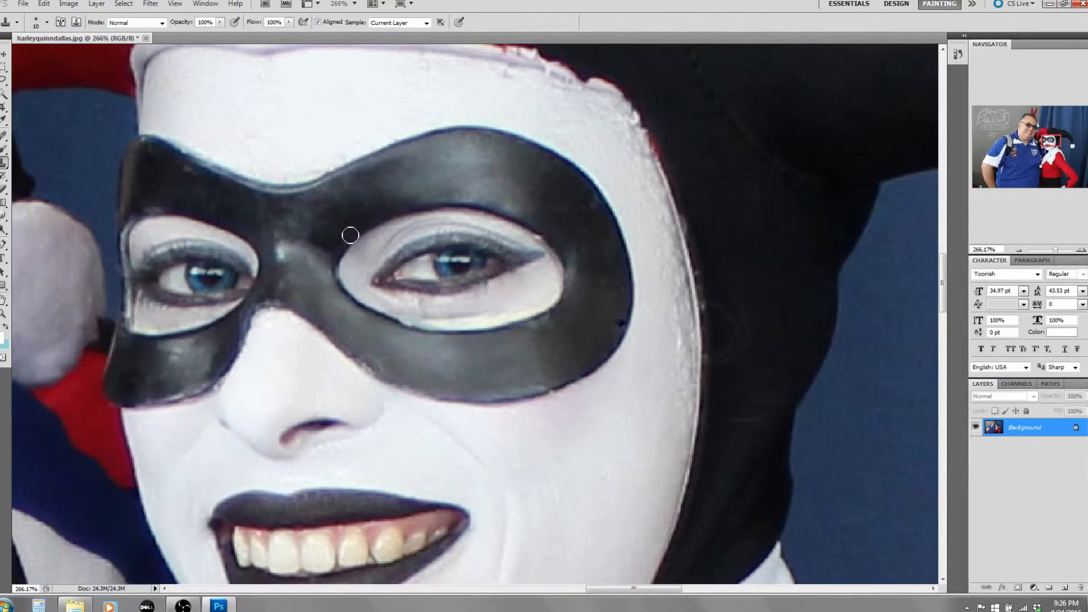
click(416, 390)
Enlarge the Clone Stamp brush to 75 px for retouching the front of the man's blue shirt
scroll(496, 340, down, 3)
scroll(495, 340, down, 2)
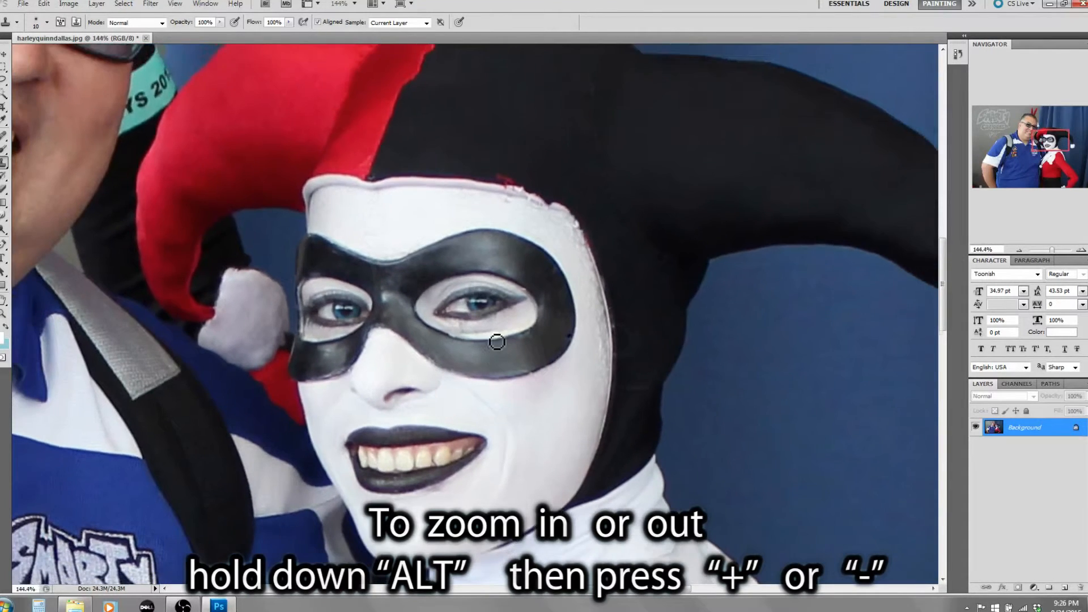
scroll(495, 340, down, 2)
scroll(496, 340, down, 2)
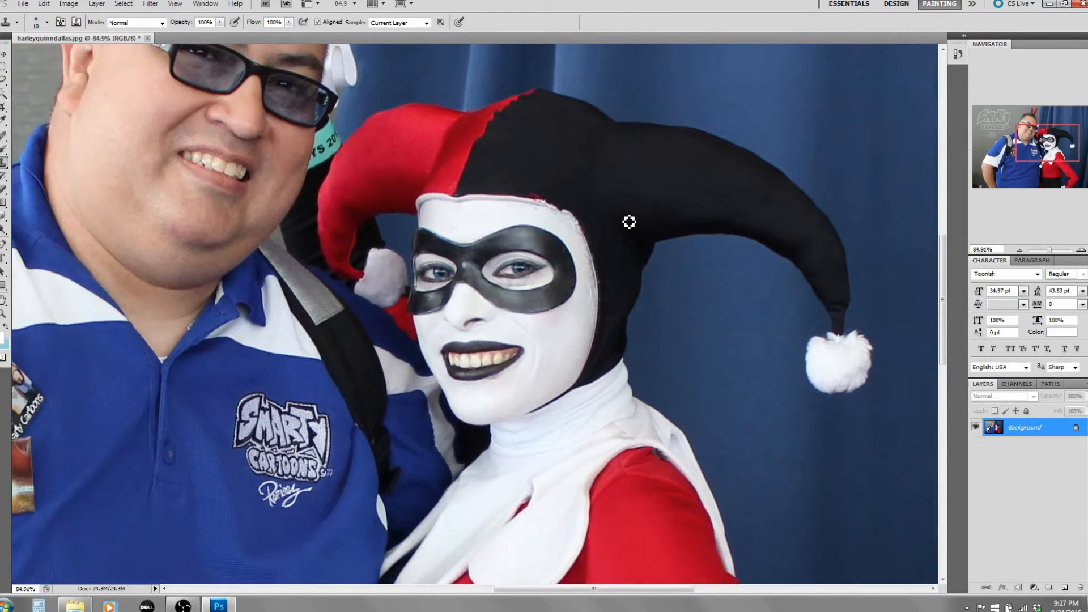
drag(942, 347, 901, 387)
drag(582, 589, 538, 590)
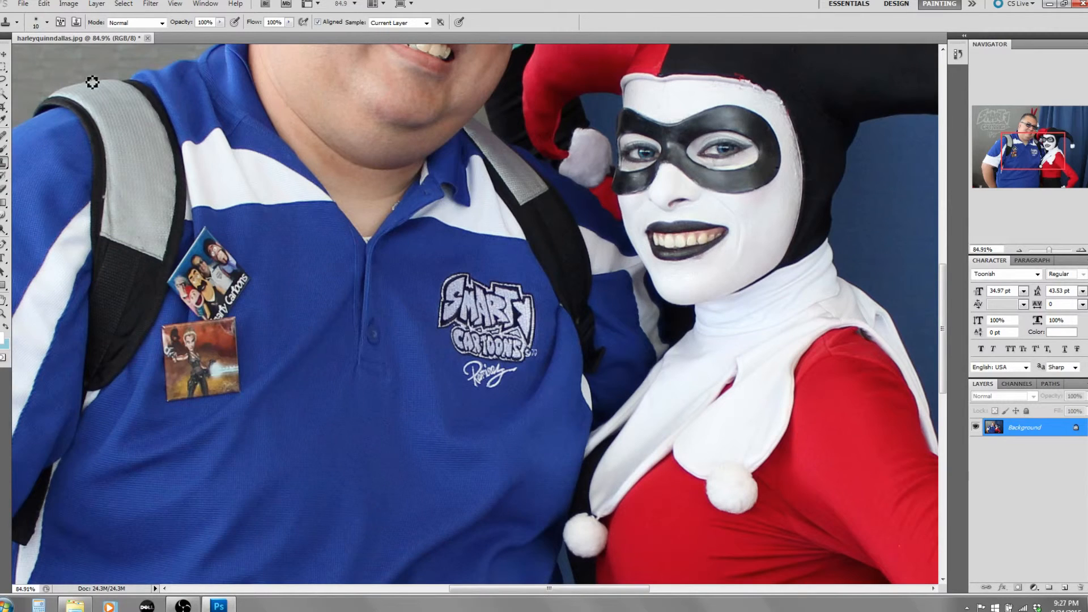
click(38, 27)
drag(23, 53, 49, 53)
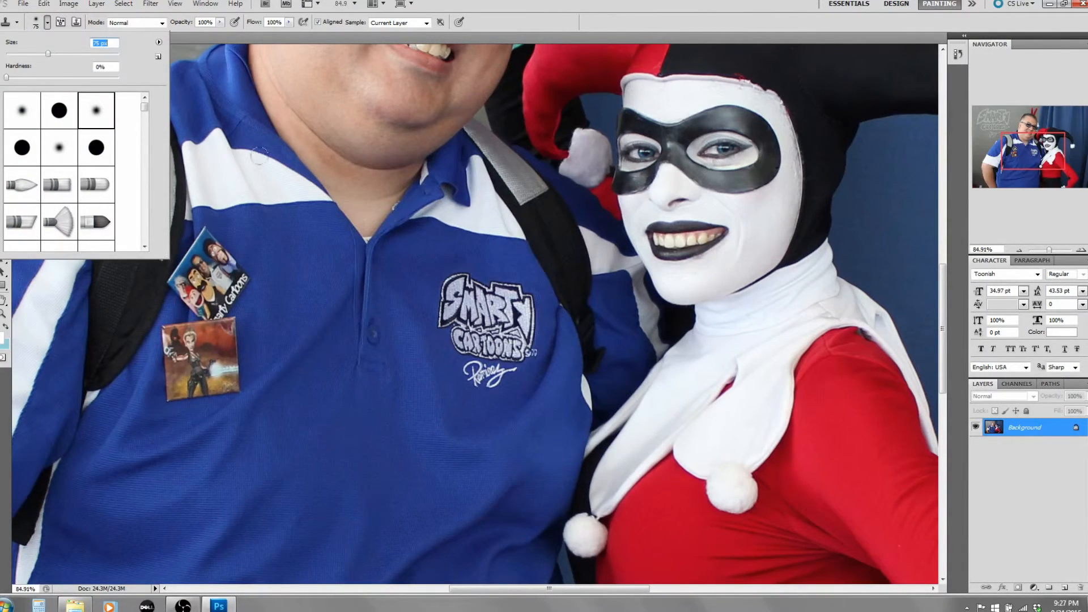
click(175, 36)
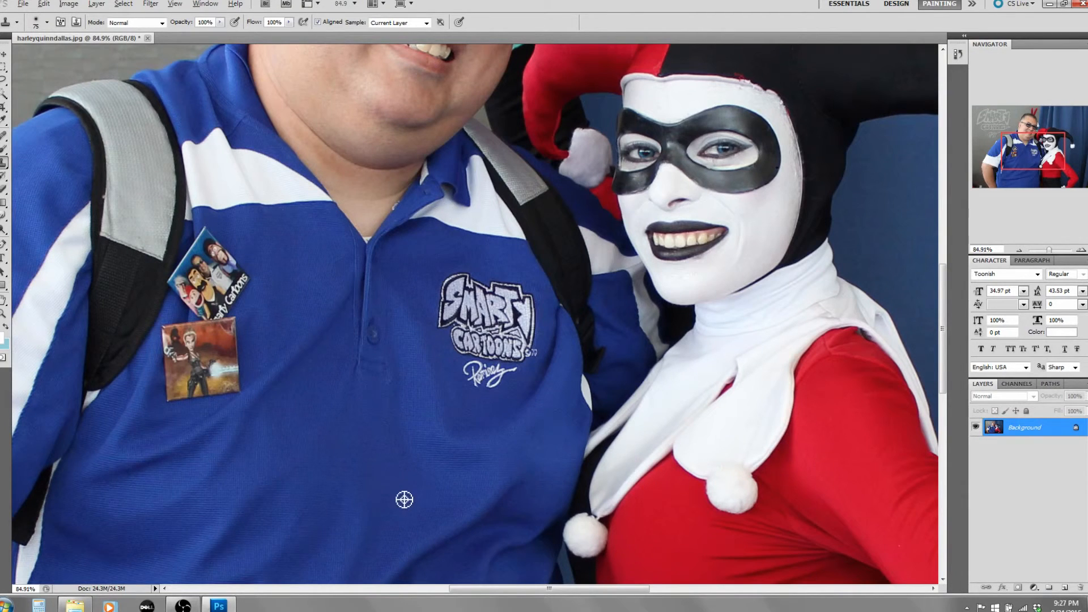
Clone plain blue fabric from the lower shirt front over the button and placket up to the collar opening
alt+click(405, 496)
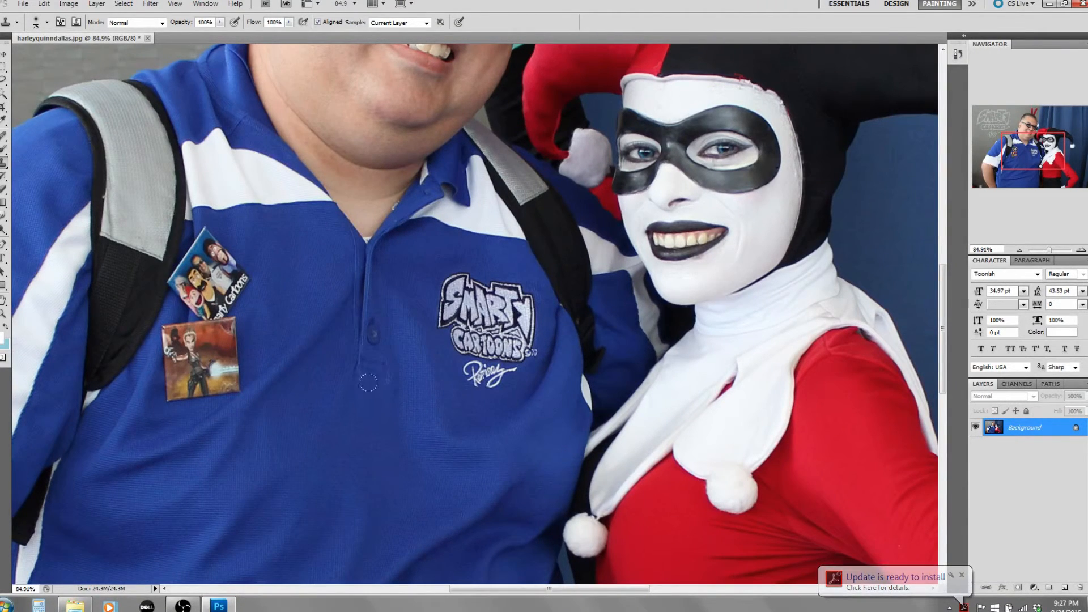
drag(383, 375, 362, 350)
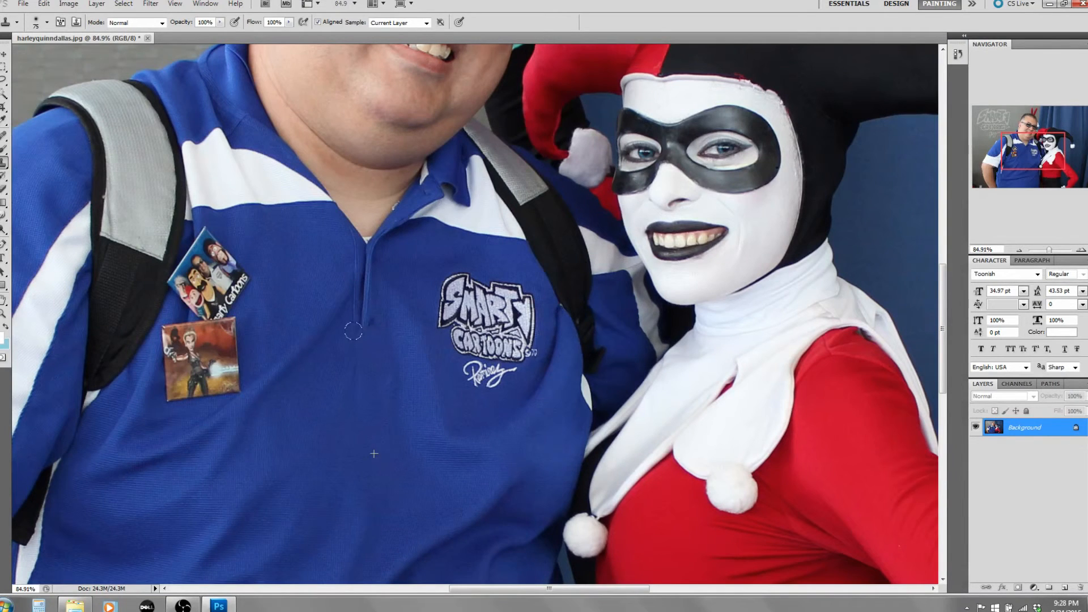
mouse_move(362, 308)
mouse_down()
mouse_move(352, 305)
mouse_move(358, 264)
mouse_up()
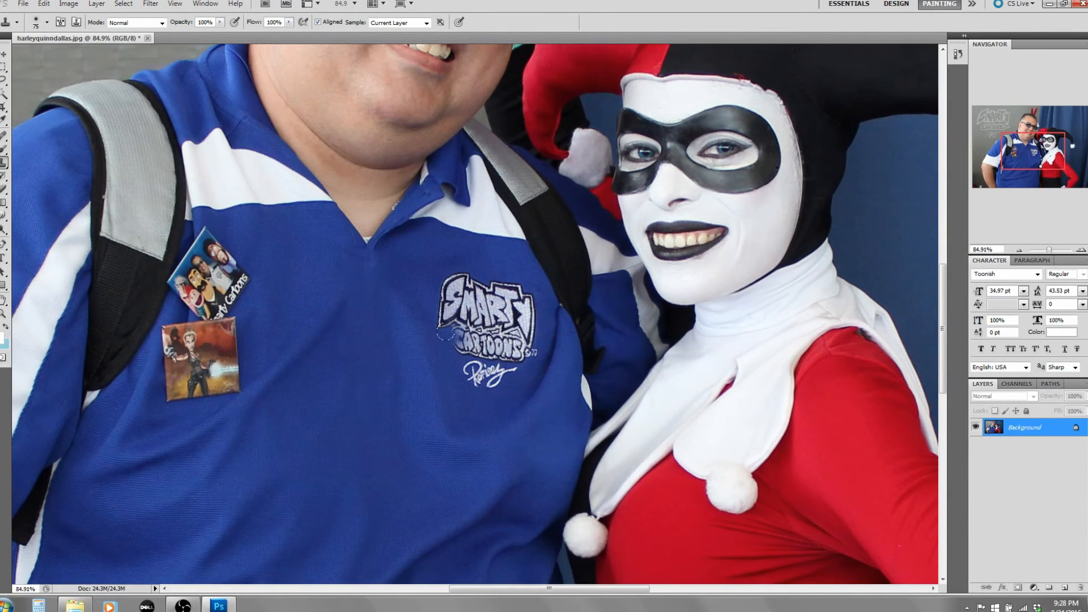
Examine the whole photo to review the retouching on the man's shirt and the woman's mask
scroll(455, 340, down, 5)
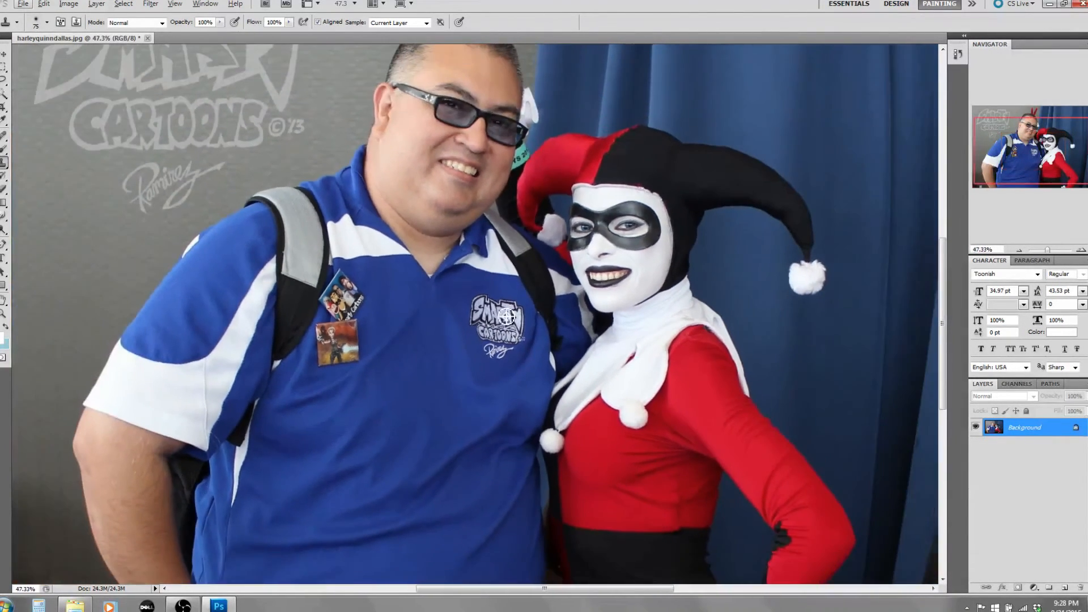
click(502, 315)
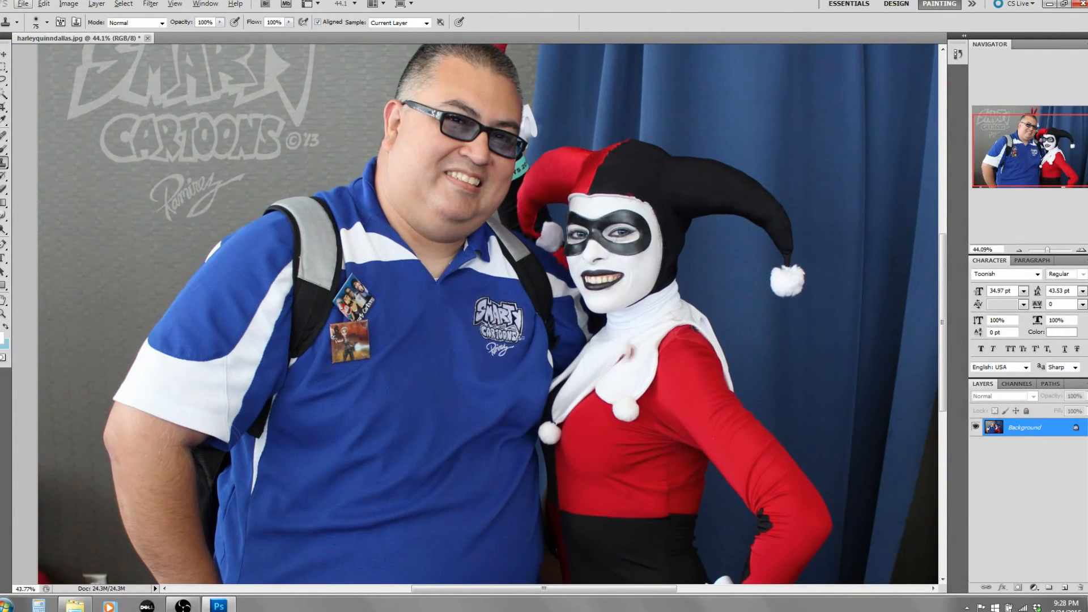
scroll(442, 408, down, 2)
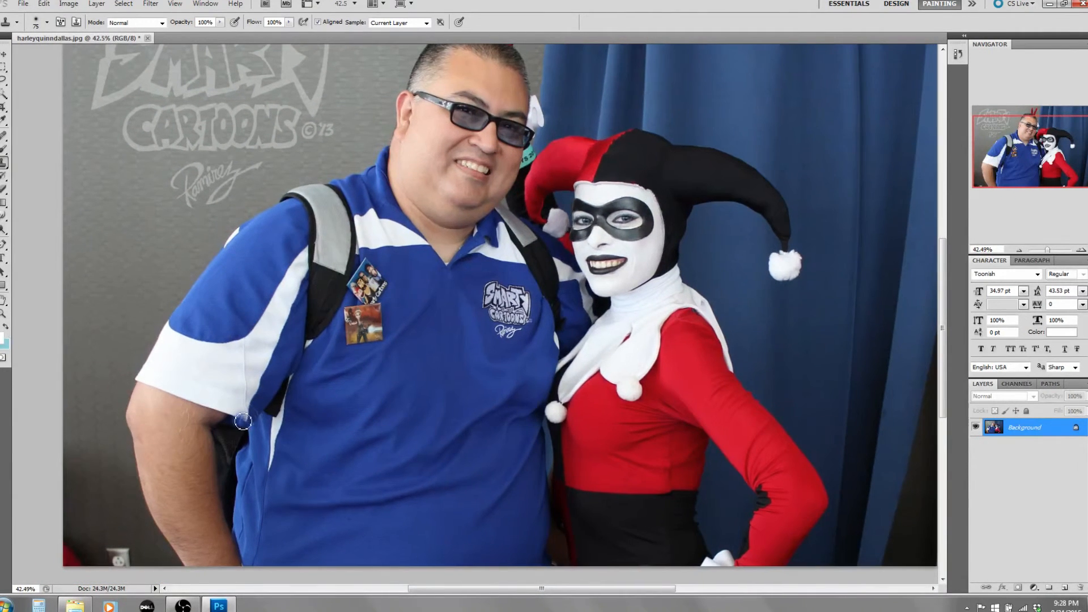
scroll(484, 377, down, 2)
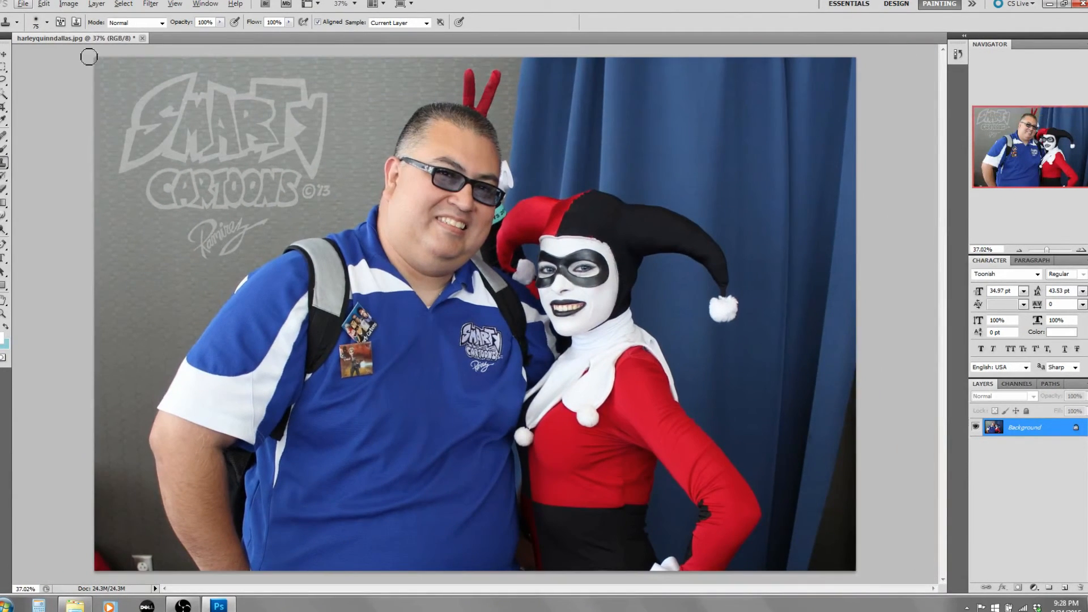
click(24, 4)
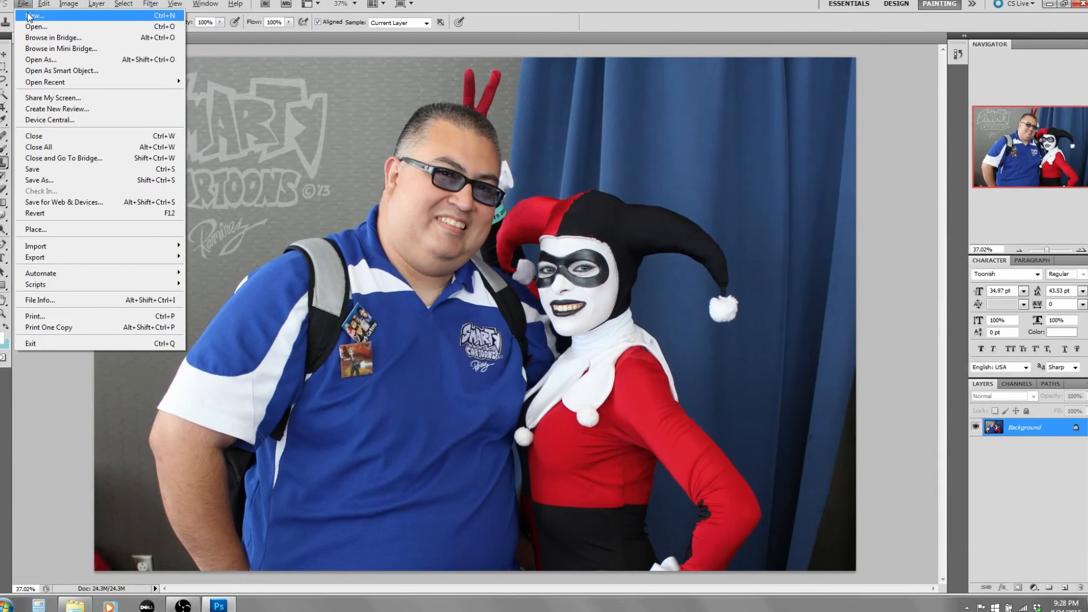
click(396, 43)
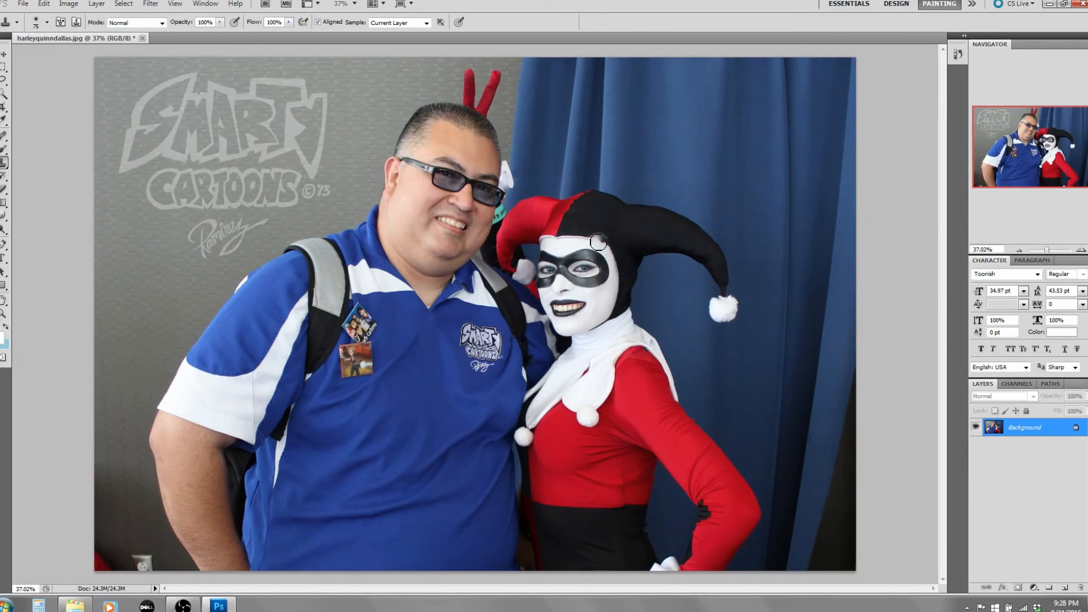
scroll(602, 362, down, 1)
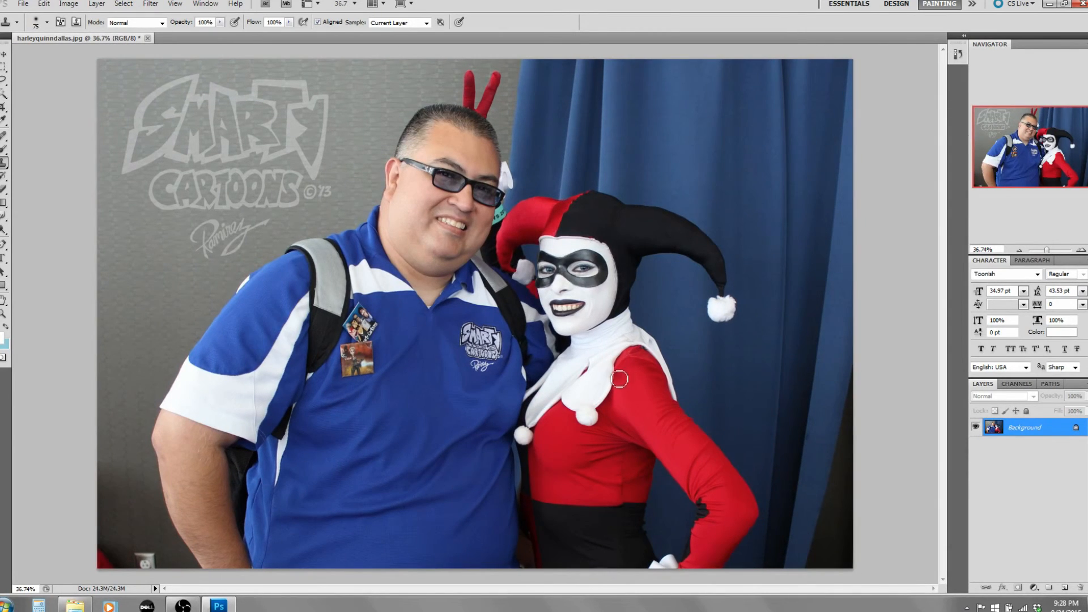
click(522, 392)
key(ctrl+z)
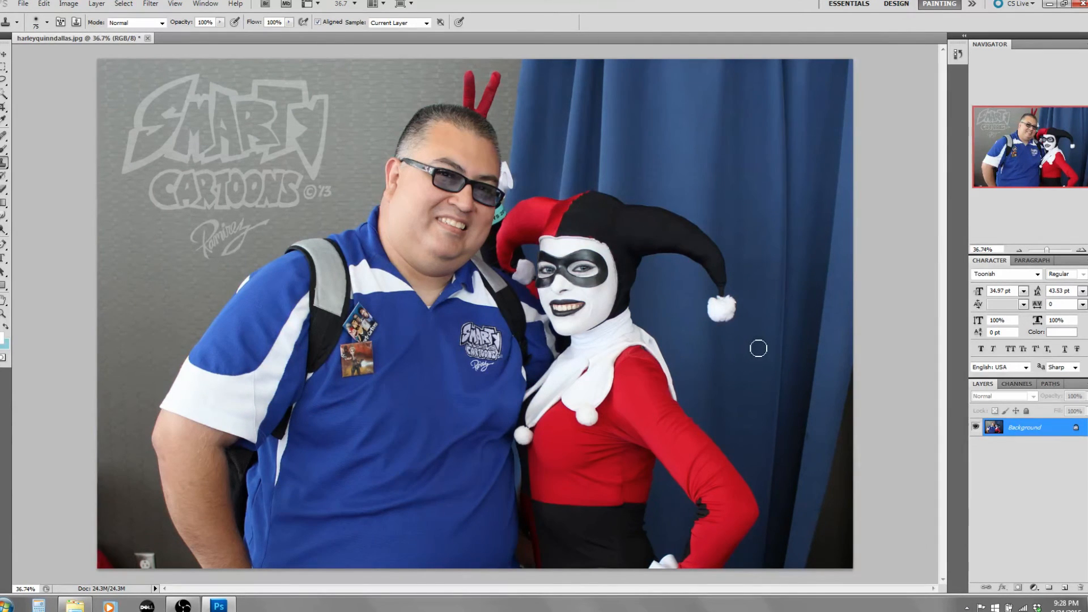